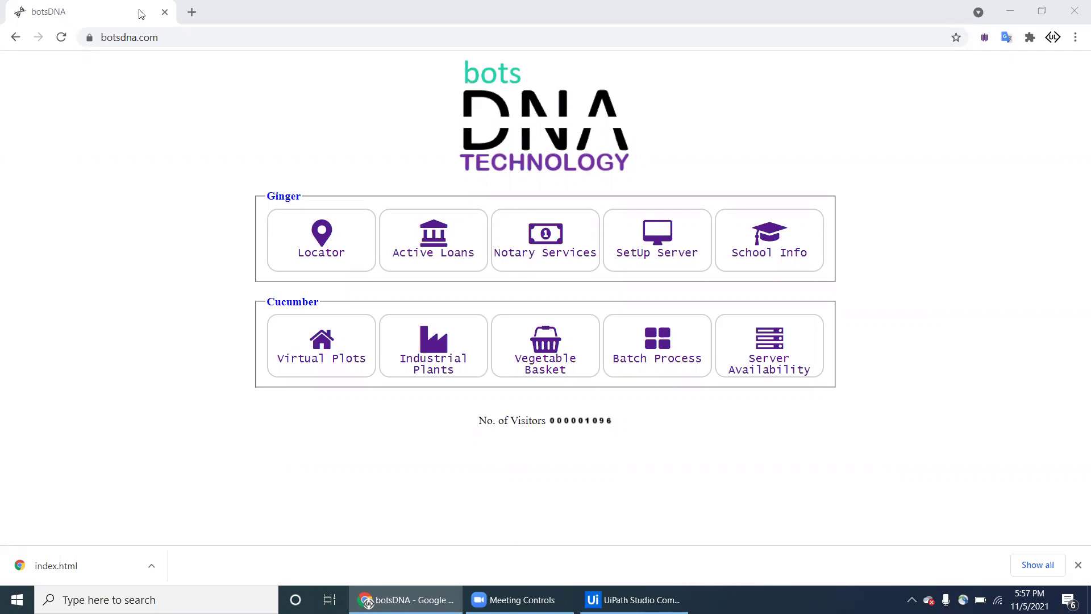
- Open the Server Availability page from the Cucumber section of botsdna.com
click(791, 338)
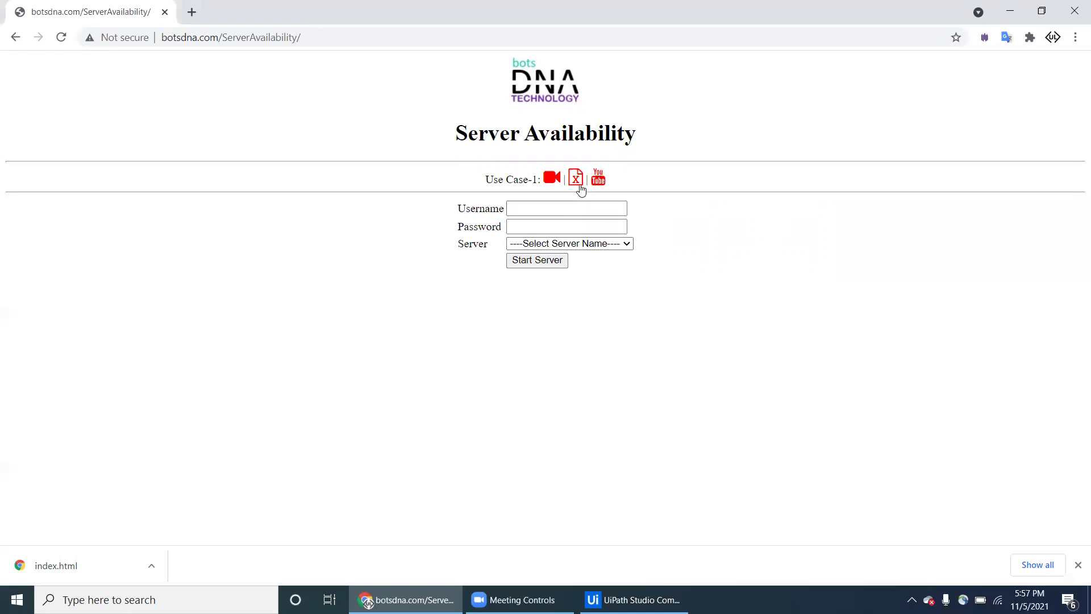
- Download the use-case spreadsheet and save it as input.xlsx in a new Desktop folder, ServerAvail
click(575, 180)
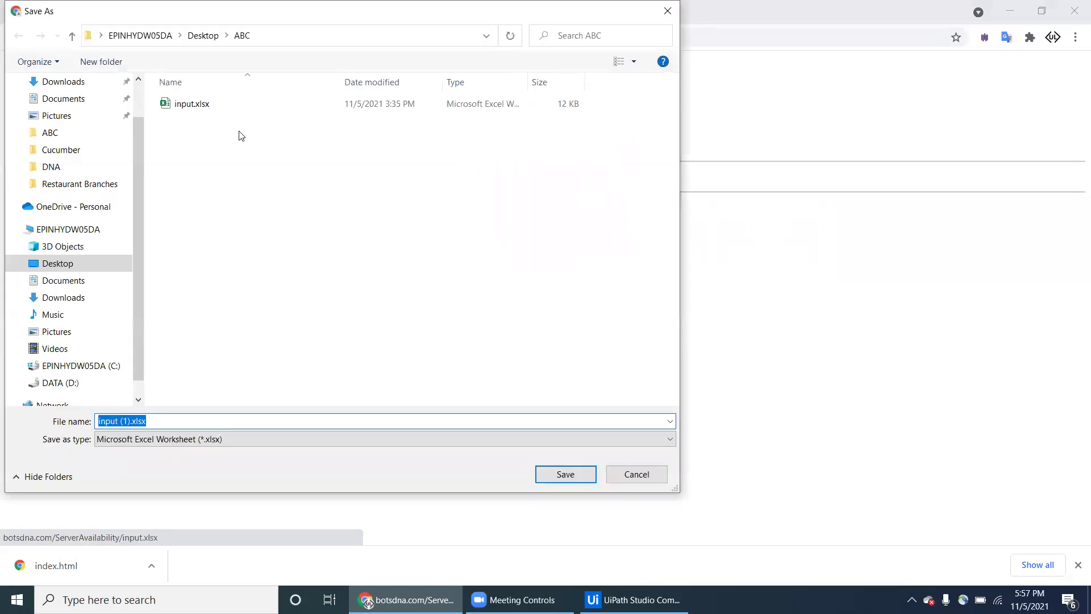
click(82, 114)
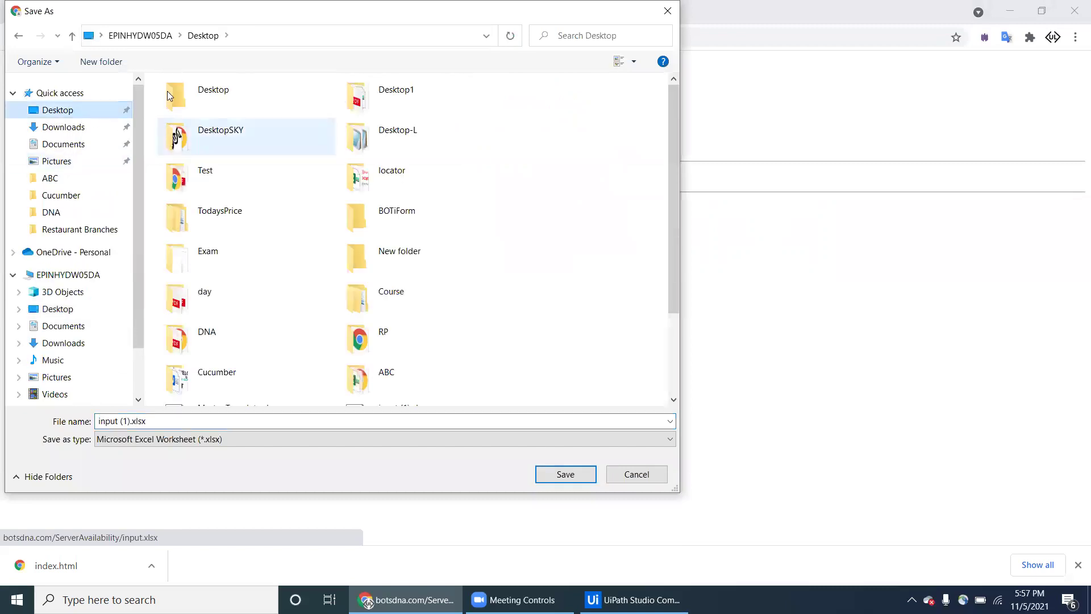
text(ServerAvail)
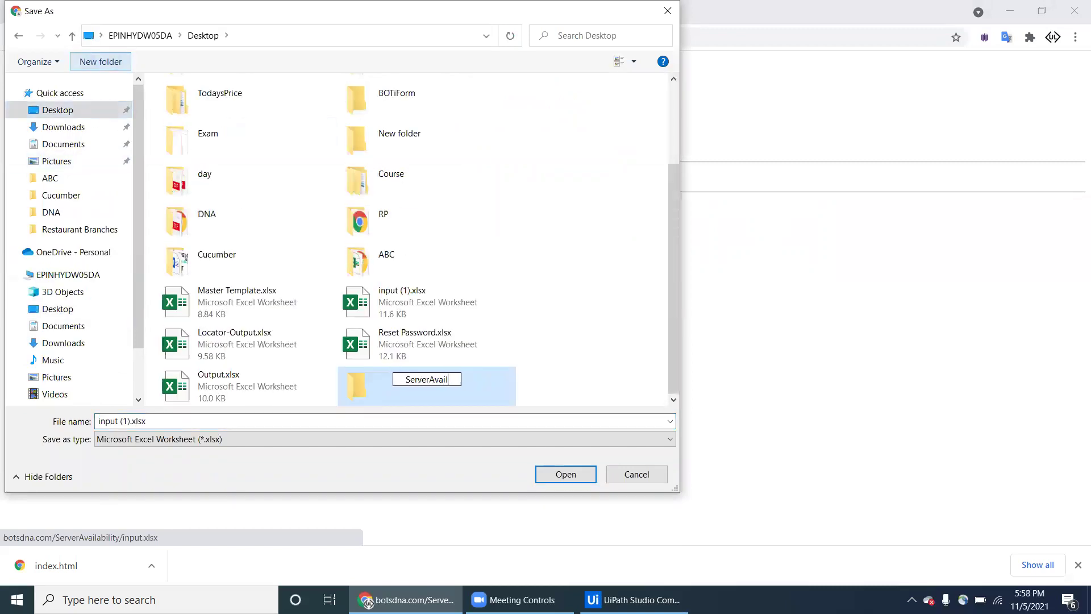
key(Return)
key(Return)
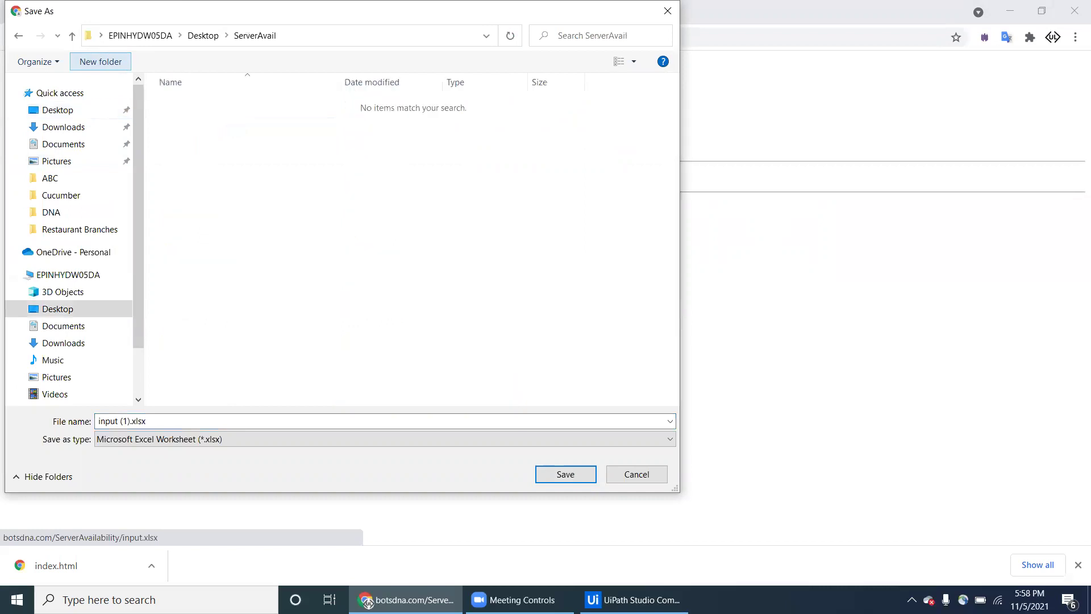
click(143, 421)
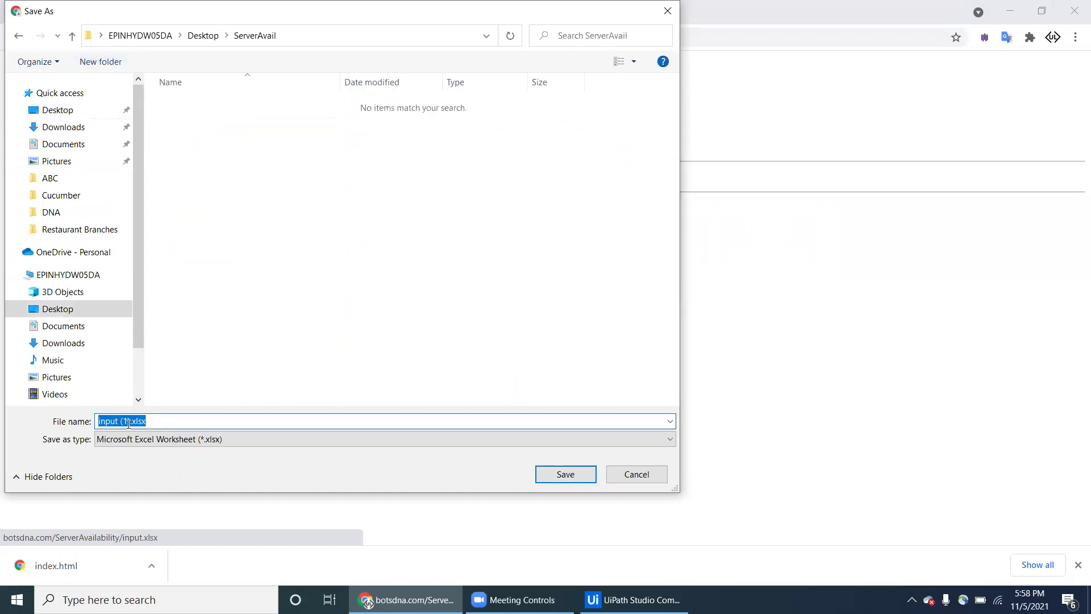
drag(143, 421, 127, 422)
key(BackSpace)
key(BackSpace)
text(.xlsx)
key(Return)
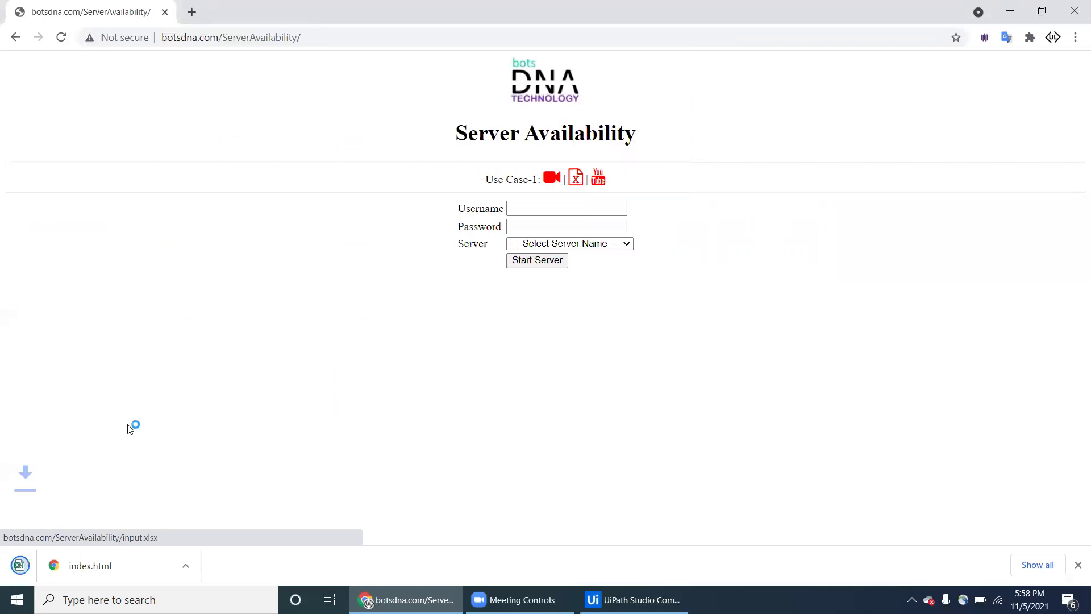
- Open input.xlsx with editing enabled and review the UID, PWD and Server Code headers
click(117, 550)
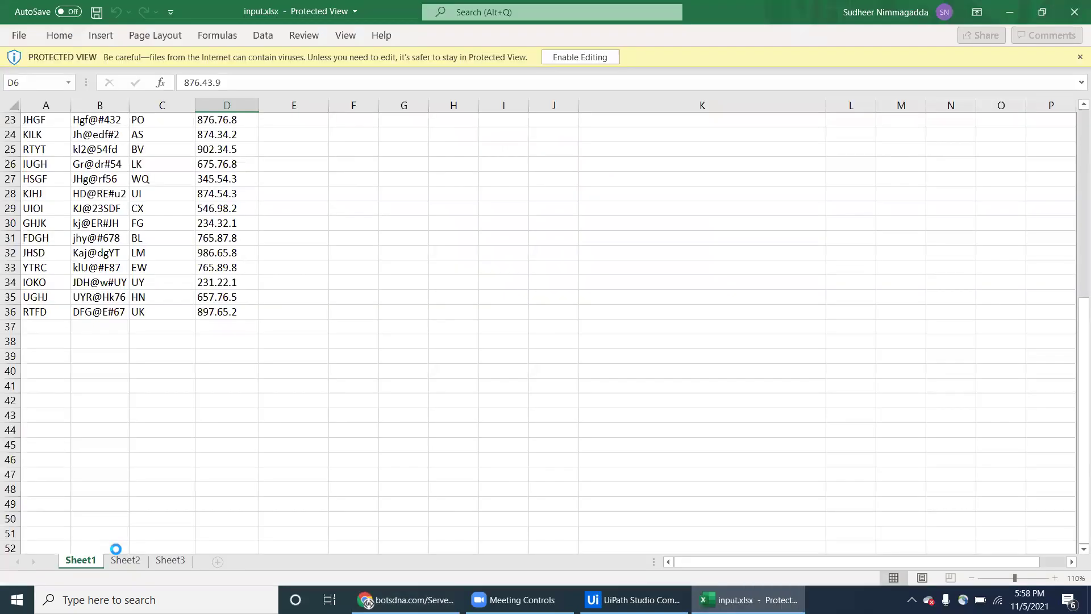
click(239, 428)
scroll(239, 429, up, 7)
click(580, 57)
click(50, 171)
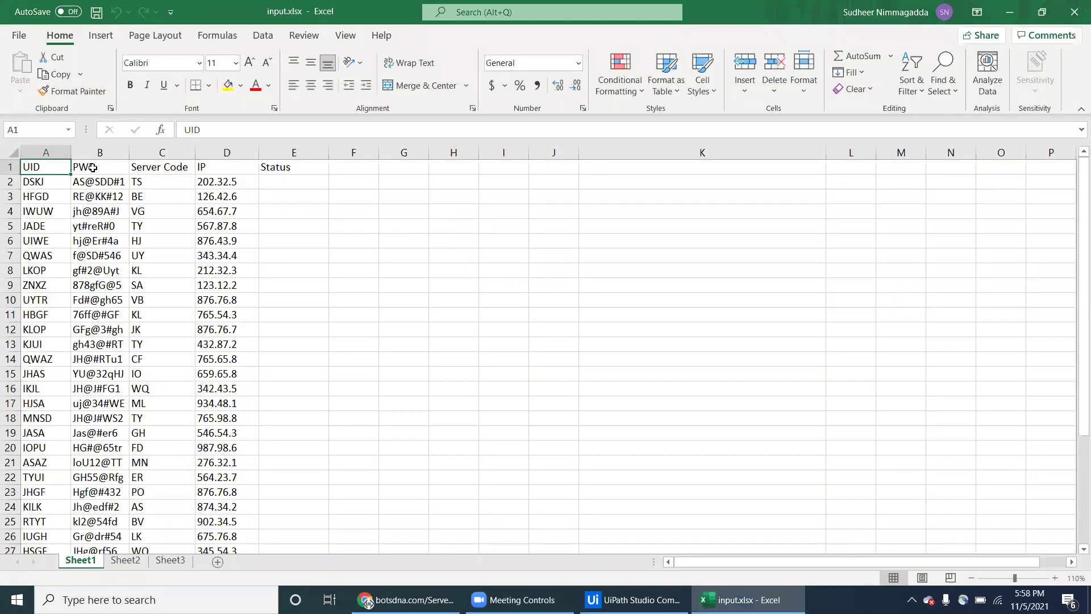
click(95, 168)
click(161, 166)
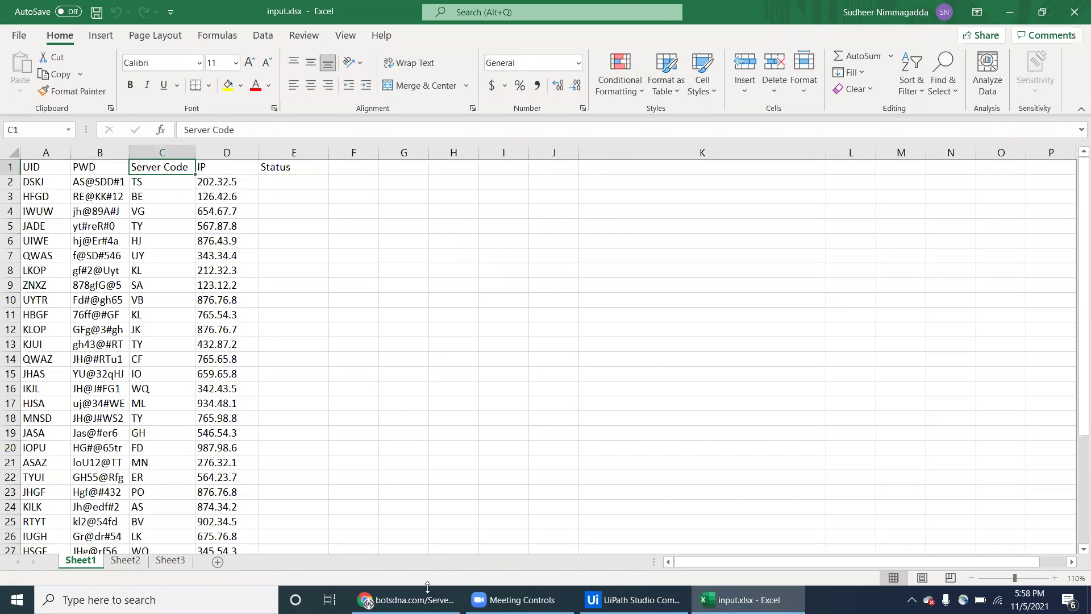
click(415, 599)
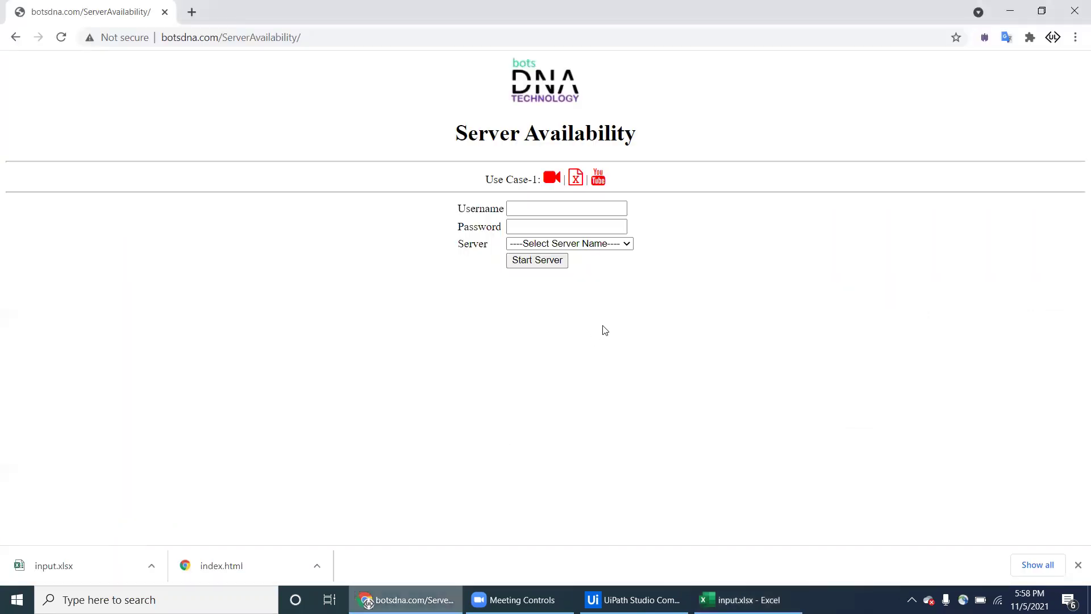
click(626, 244)
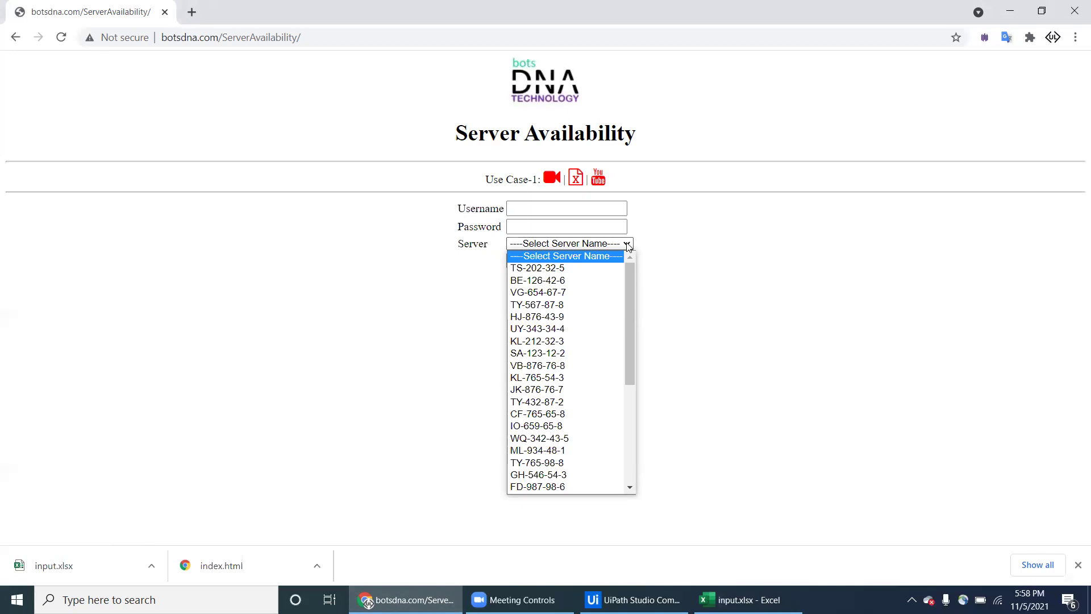
- Back in input.xlsx, compare the Server Code column C against the IP column D
click(728, 597)
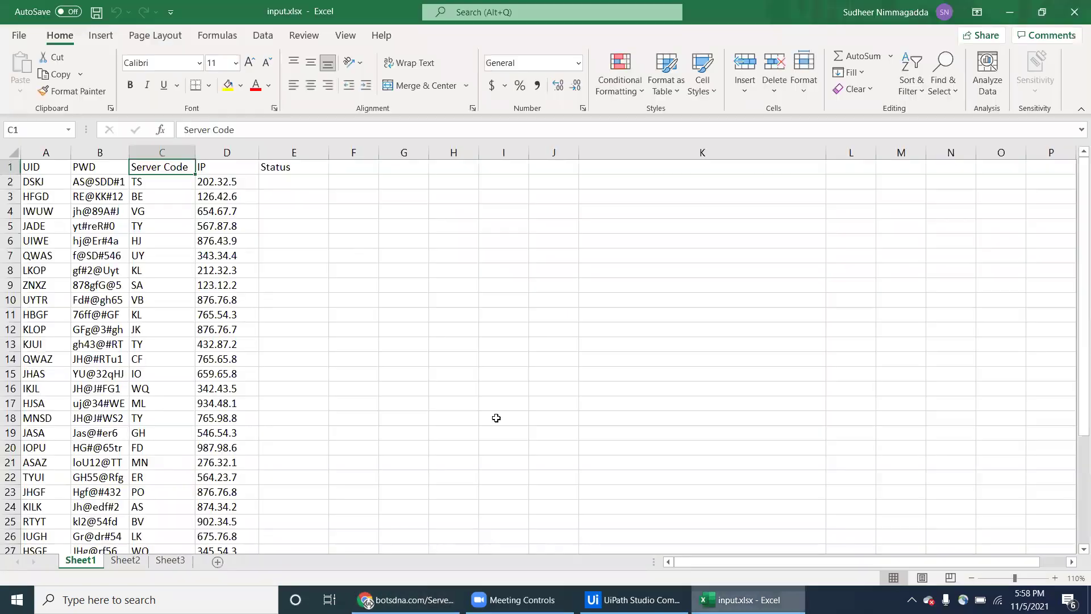
click(180, 152)
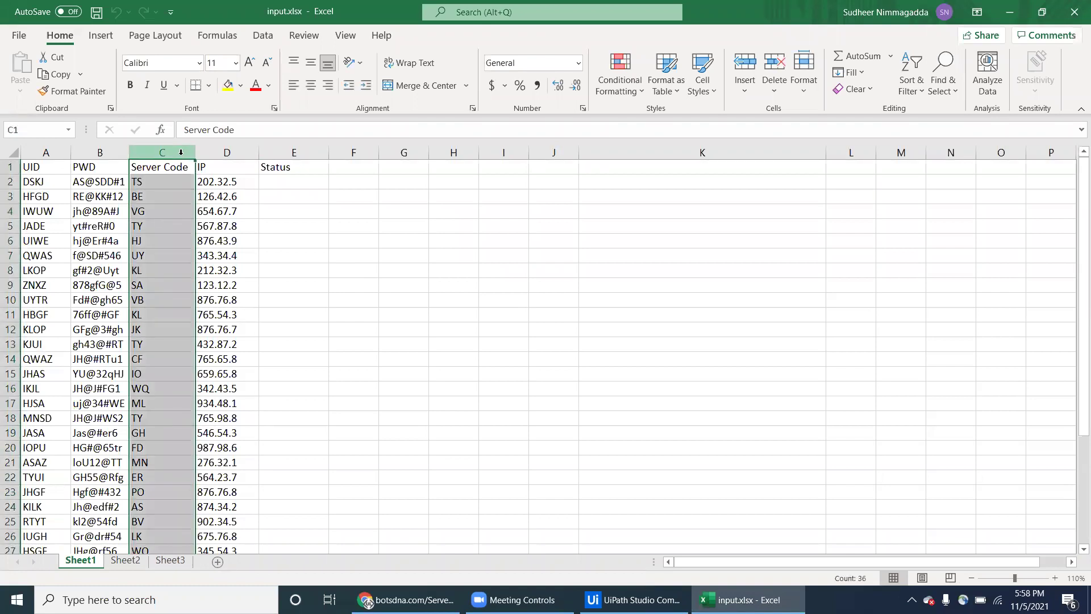
click(221, 152)
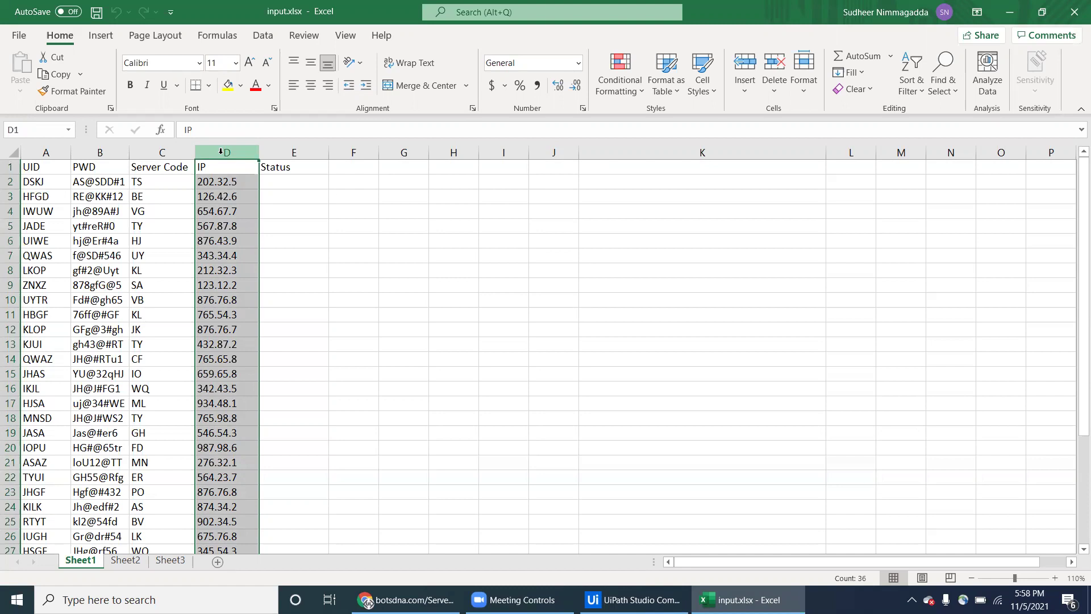
- Look through the Server dropdown's names without selecting one, then return to input.xlsx
click(406, 599)
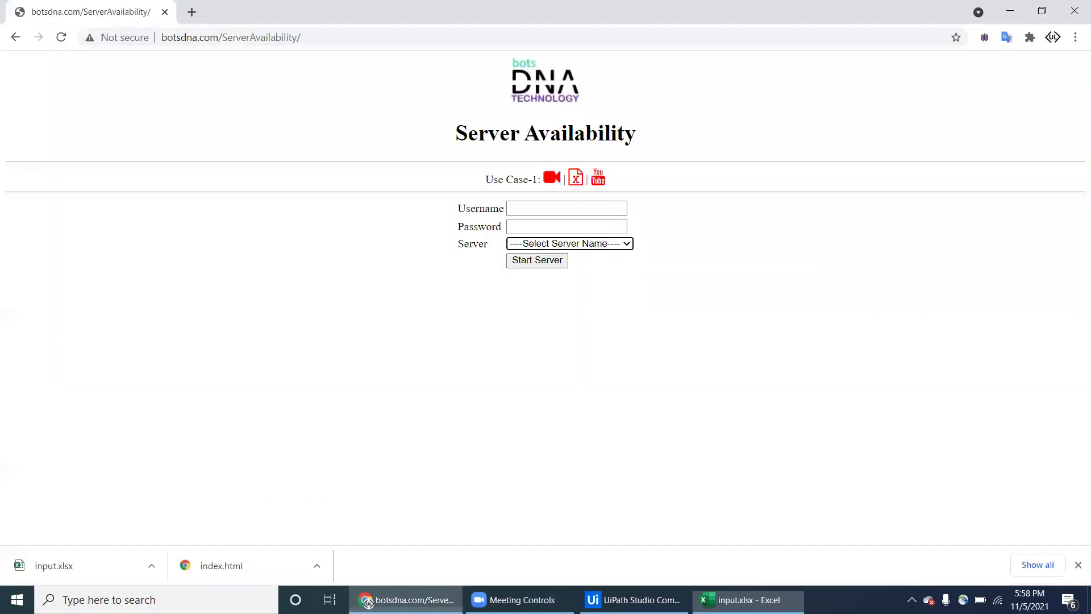
click(628, 244)
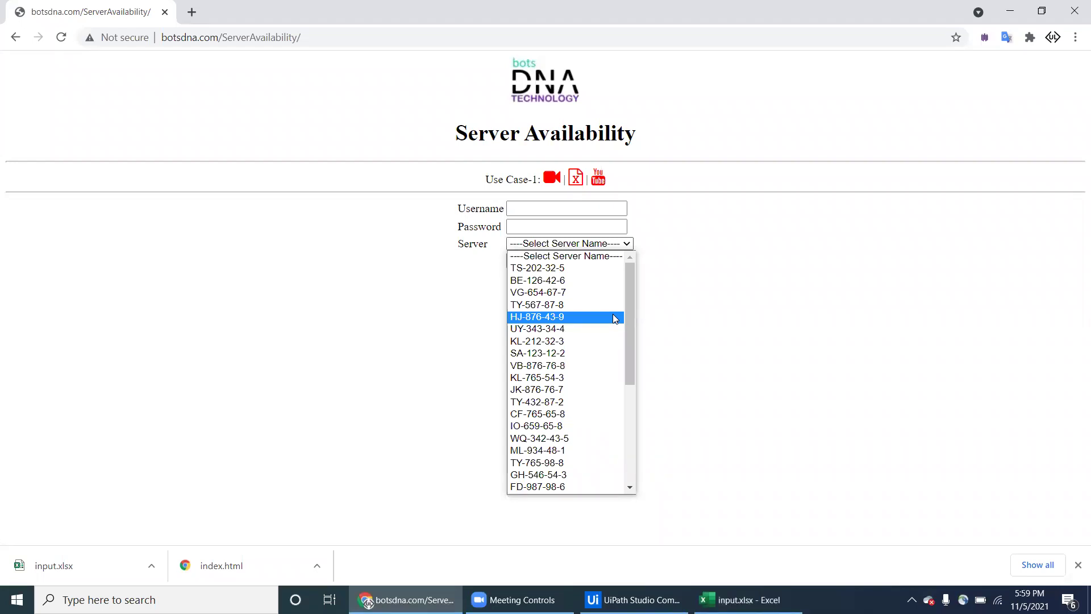
click(706, 431)
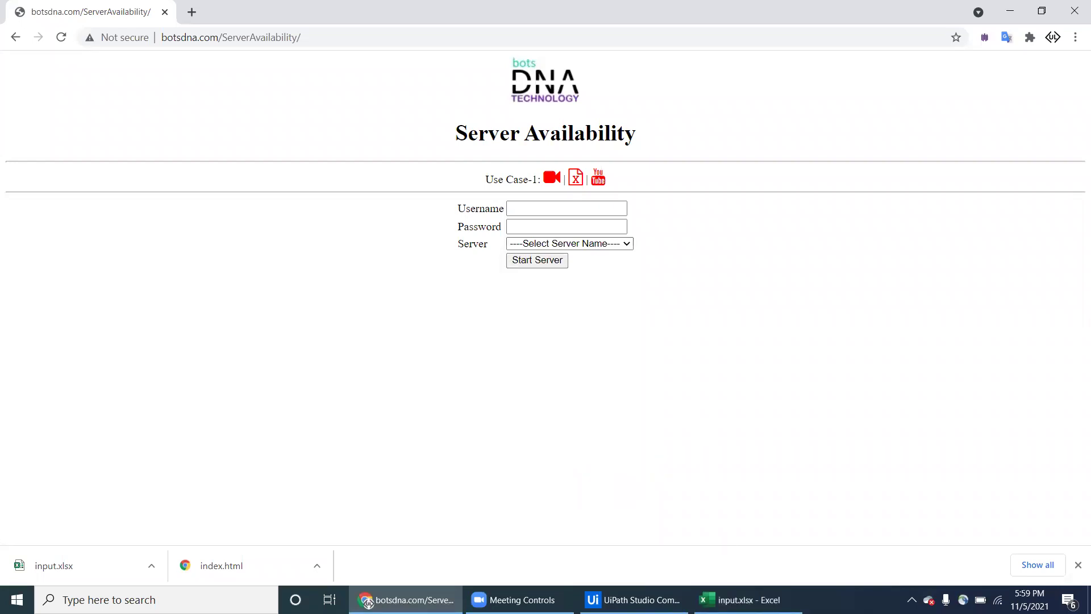
click(745, 599)
- Review the row 2–3 records and Status cells, then select row 8's username text for copying
click(45, 301)
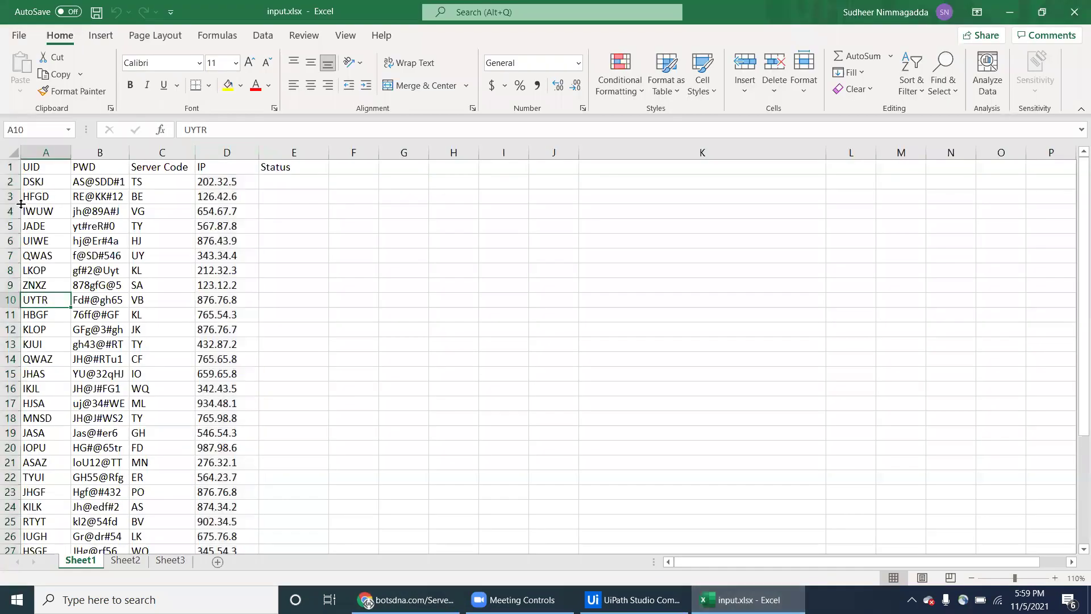
click(9, 182)
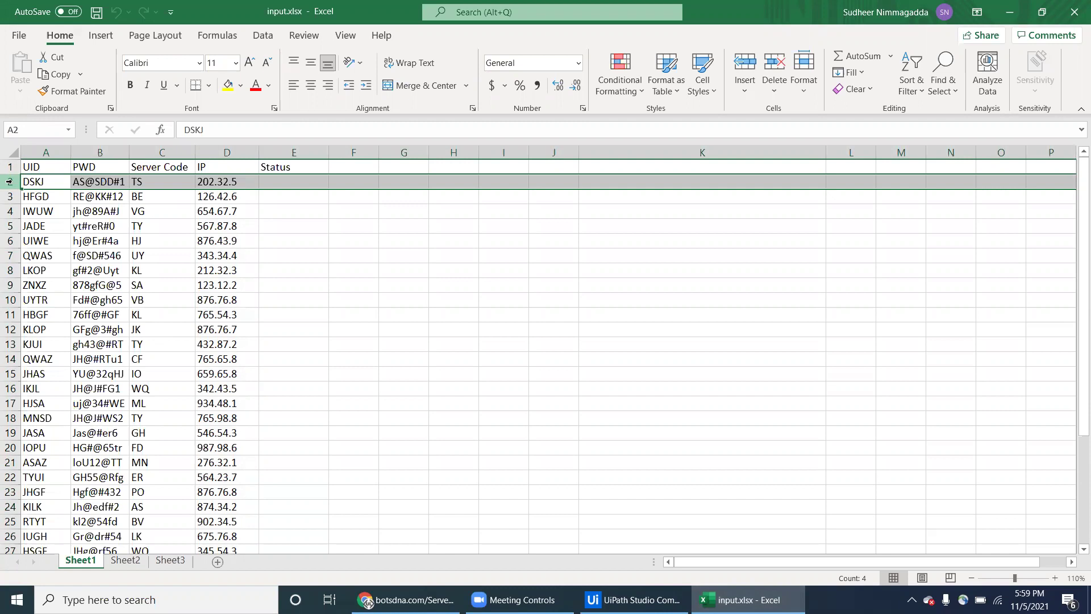
click(9, 197)
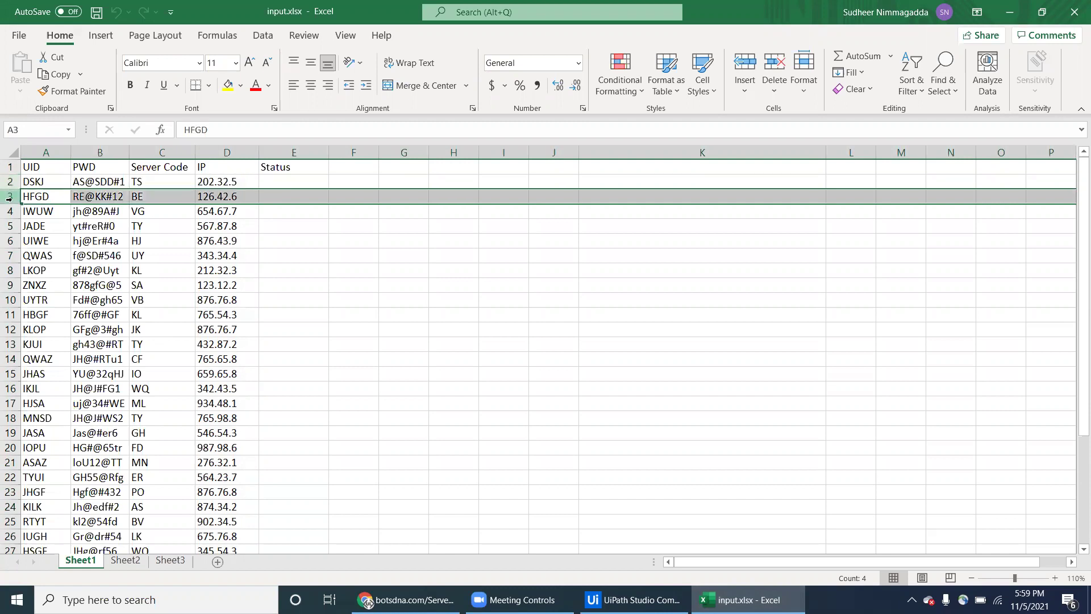
click(281, 183)
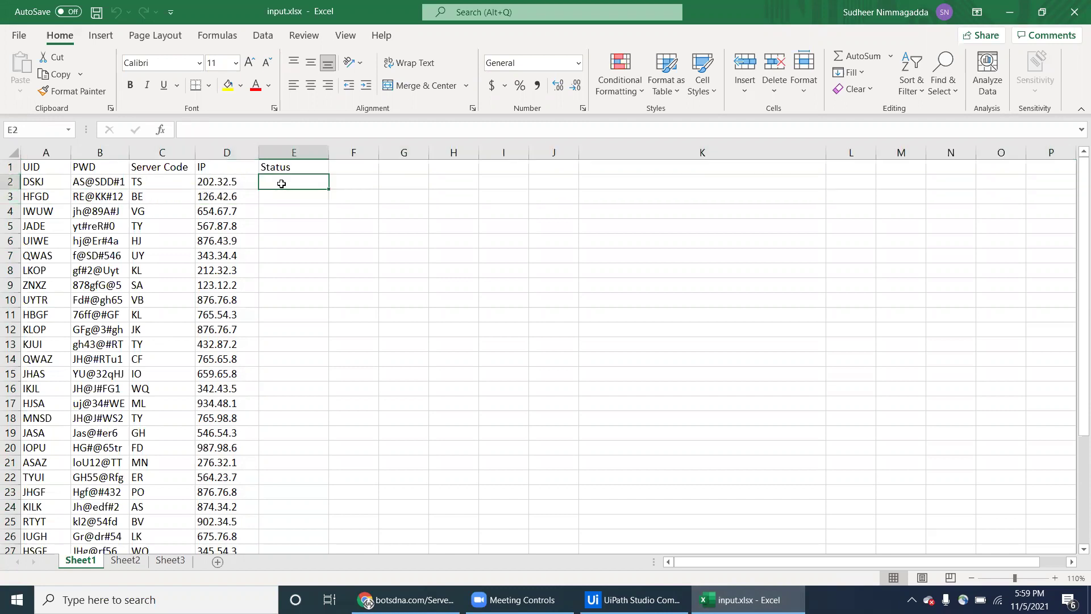
click(293, 199)
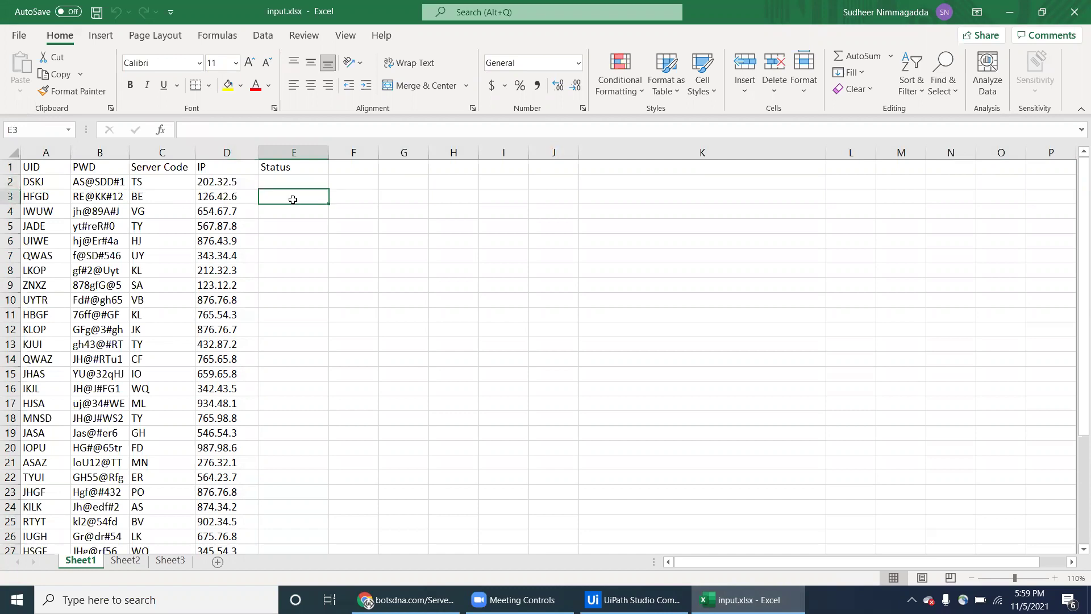
click(51, 270)
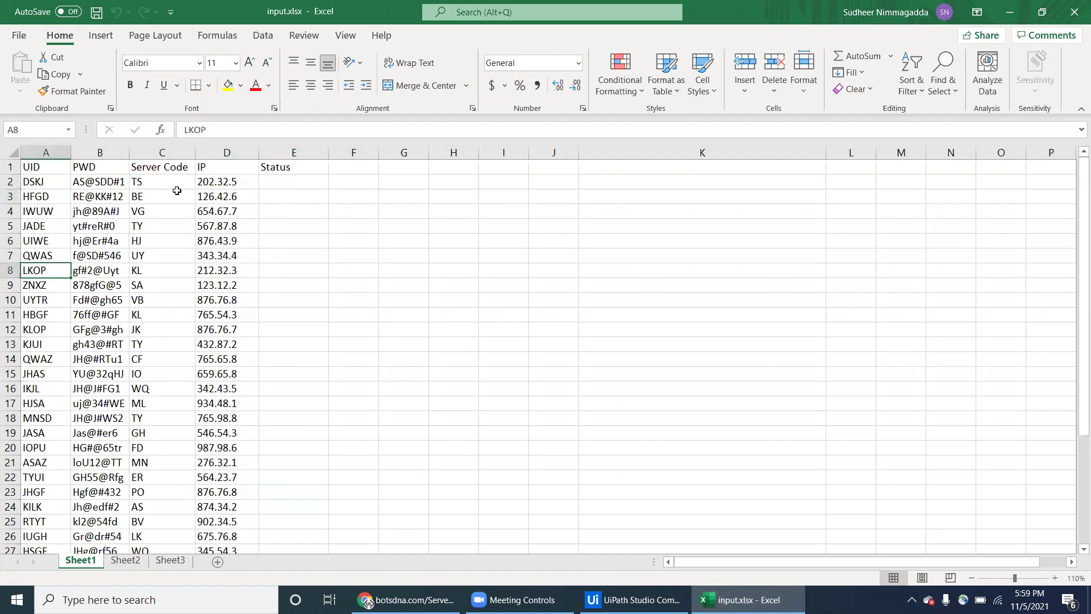
double_click(195, 130)
key(ctrl+c)
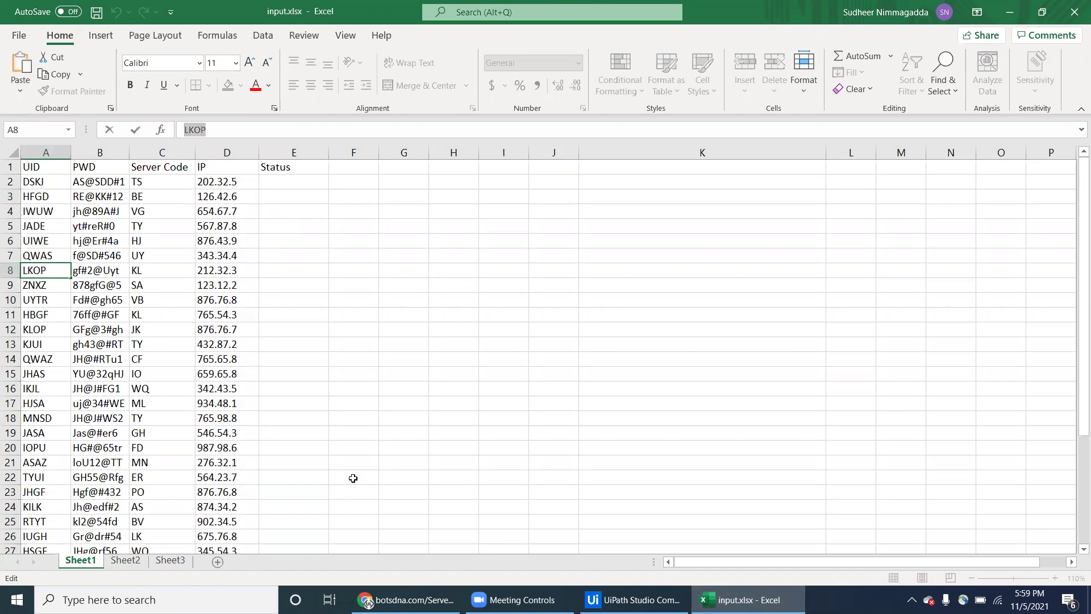
- Paste row 8's username and password into the Server Availability form
click(407, 600)
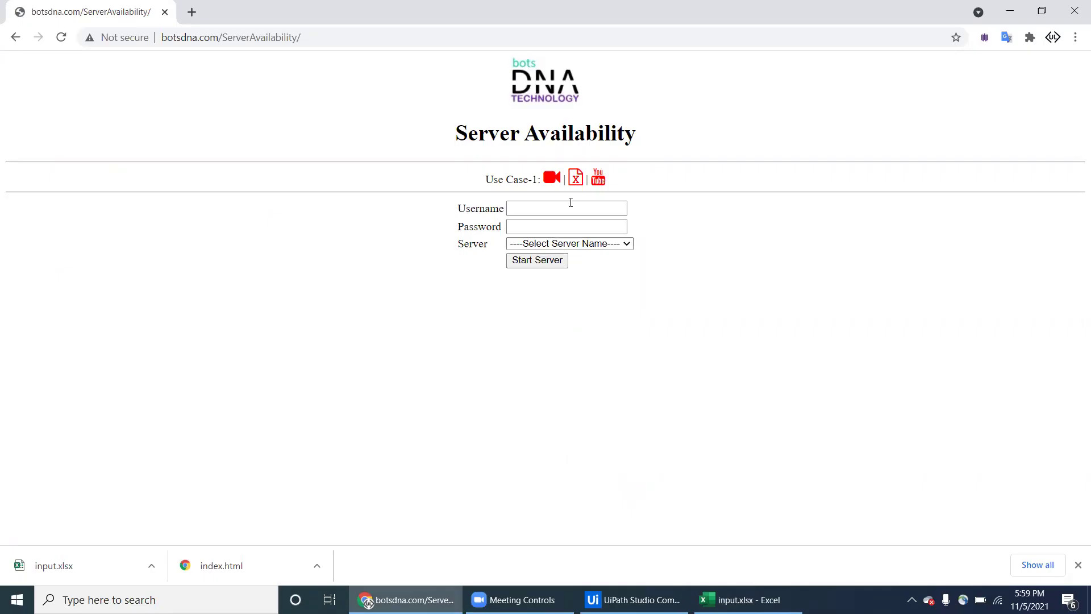
click(571, 205)
key(ctrl+v)
click(745, 600)
click(104, 274)
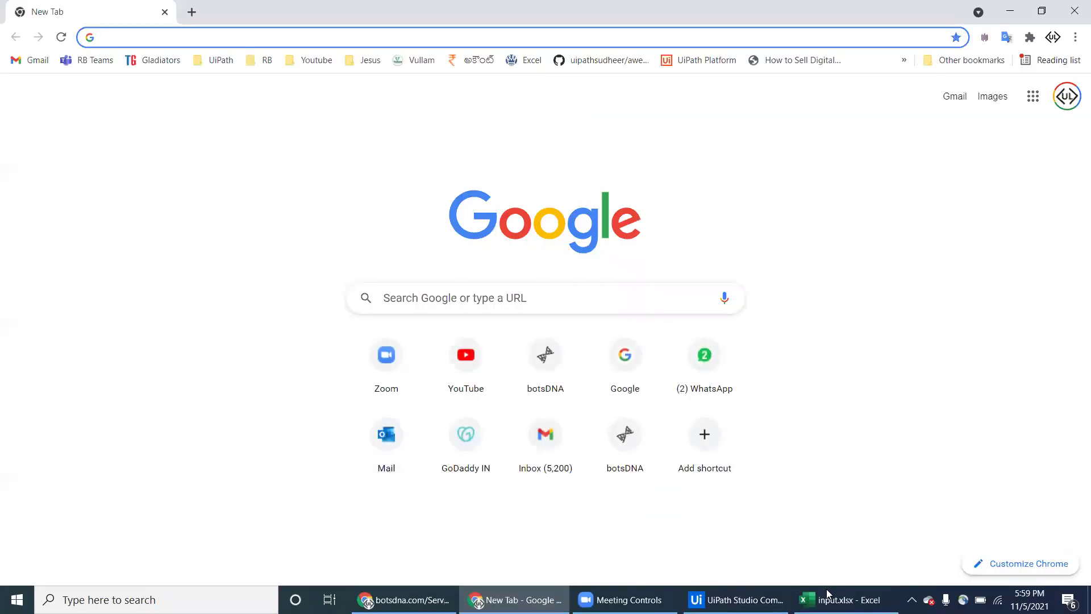
click(828, 594)
click(302, 258)
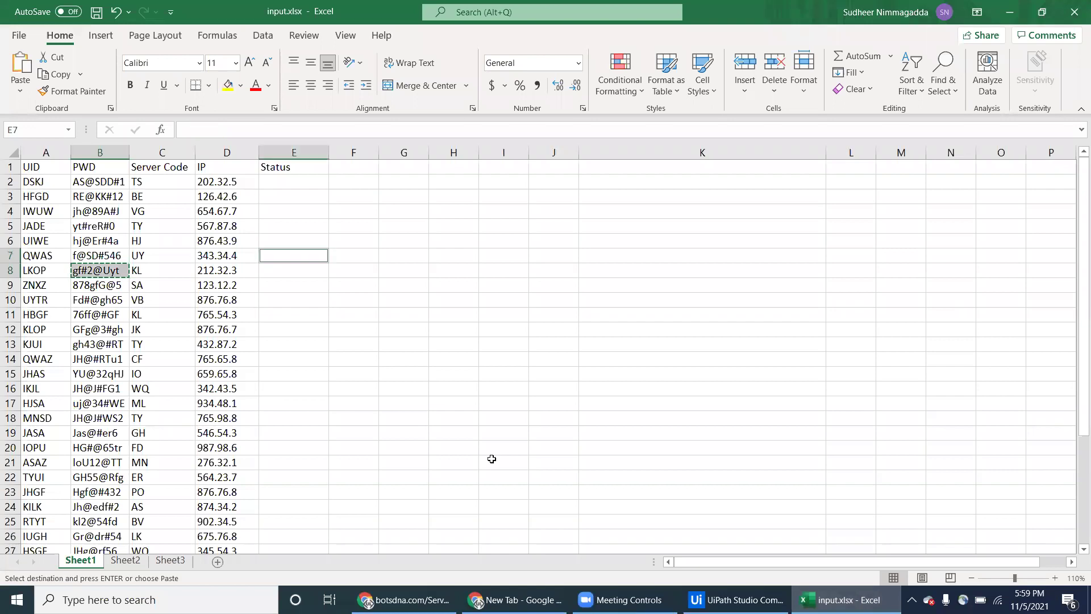
click(404, 600)
click(583, 220)
key(ctrl+v)
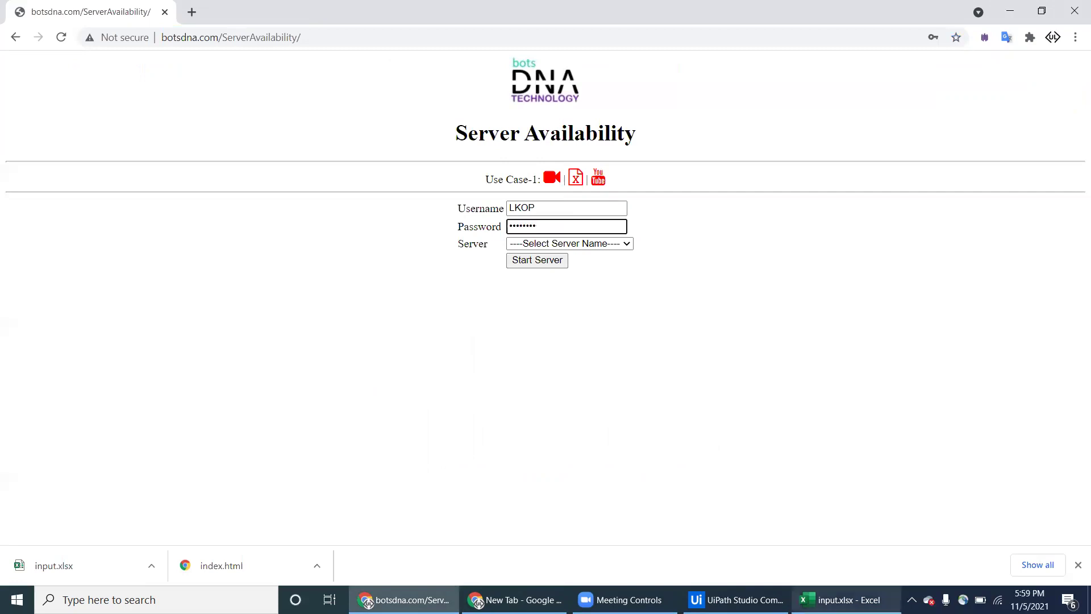
- Look up row 8's IP and choose server KL-212-32-3 in the Server dropdown
click(841, 600)
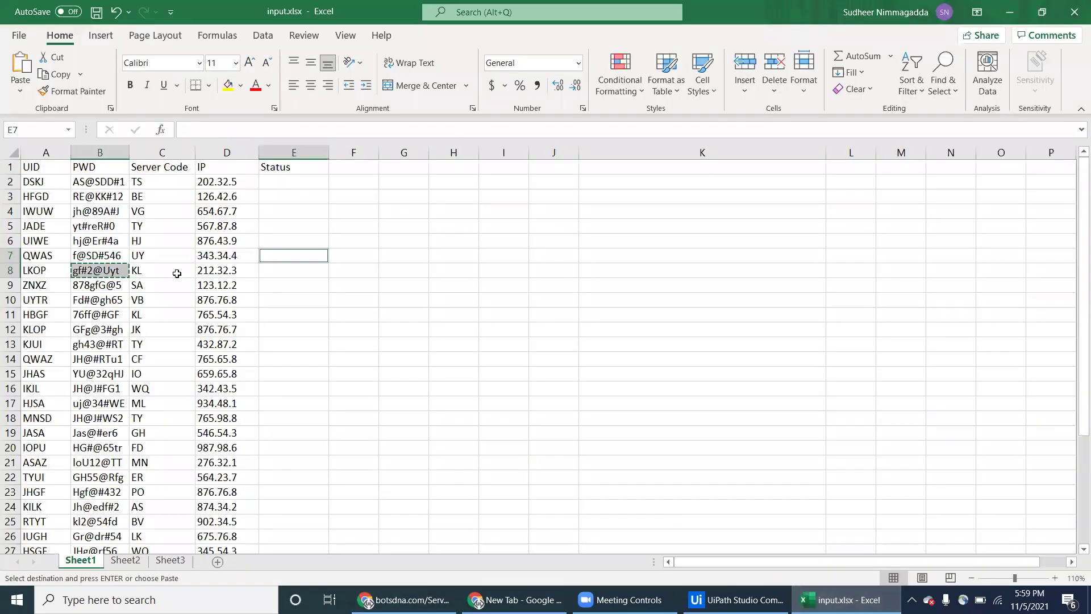
click(211, 271)
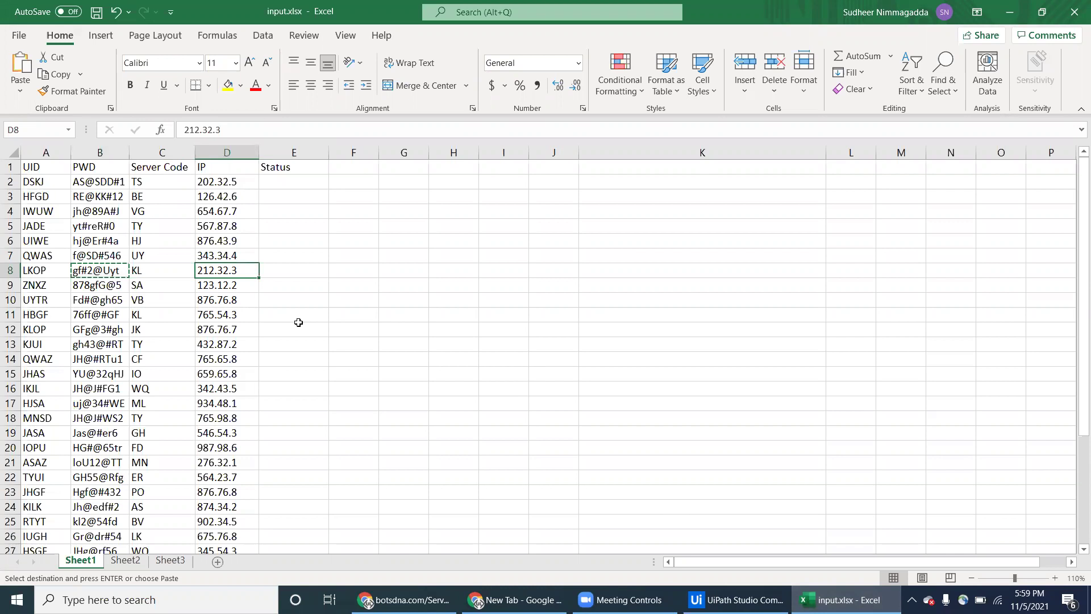
click(376, 586)
click(628, 245)
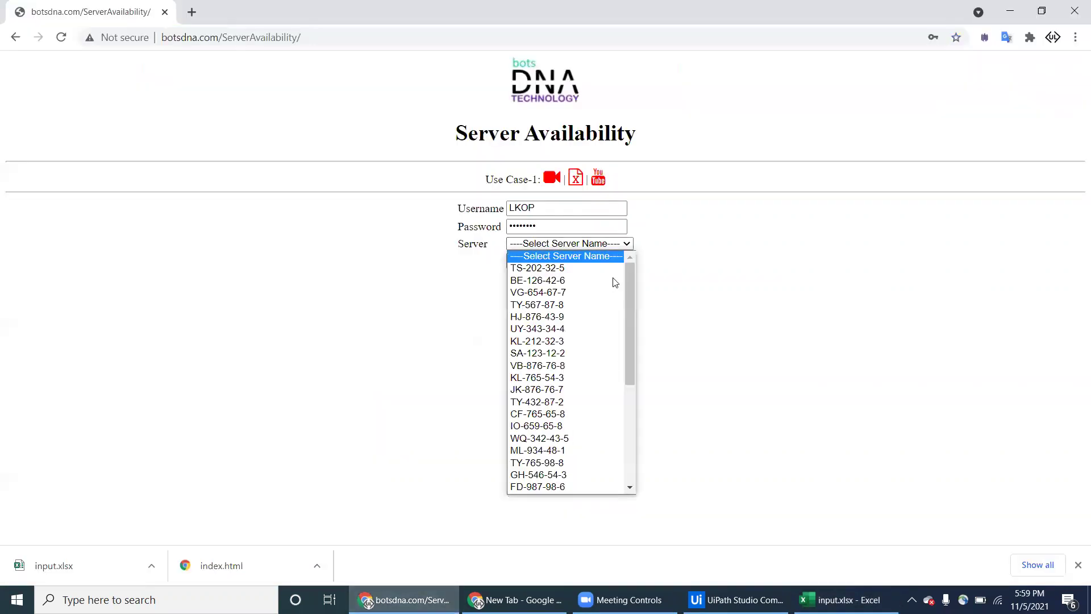
click(591, 343)
click(415, 597)
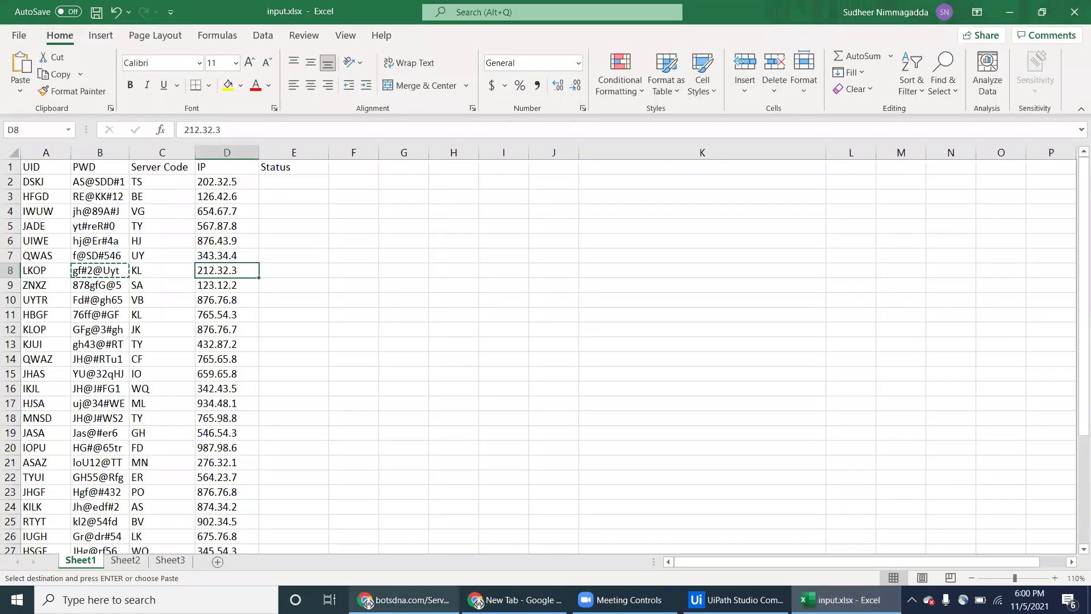
click(403, 600)
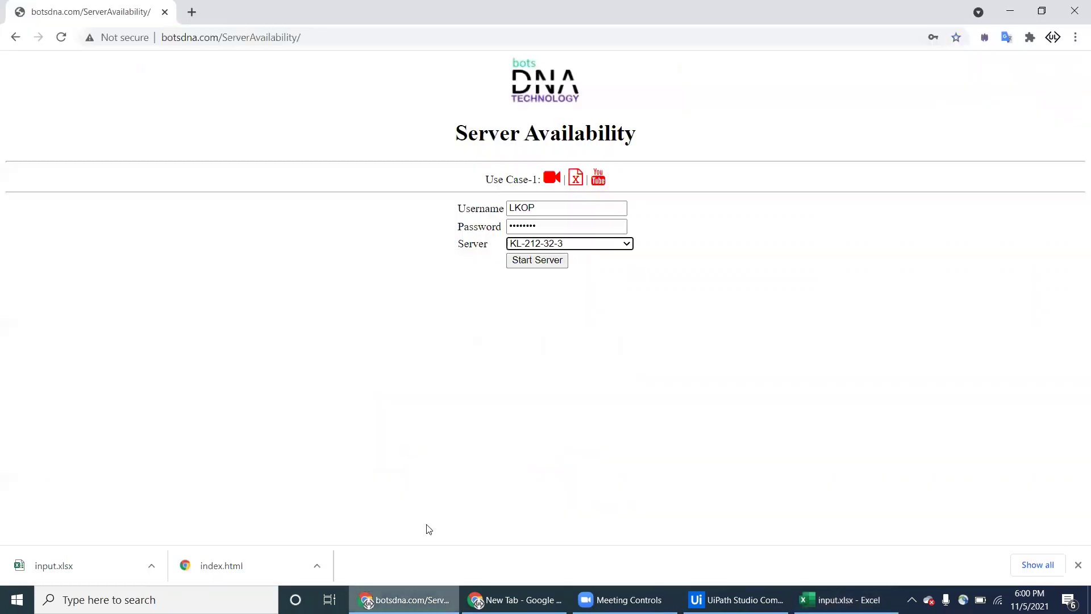
- Start the availability check for KL-212-32-3 and copy the Offline result
click(554, 263)
double_click(552, 356)
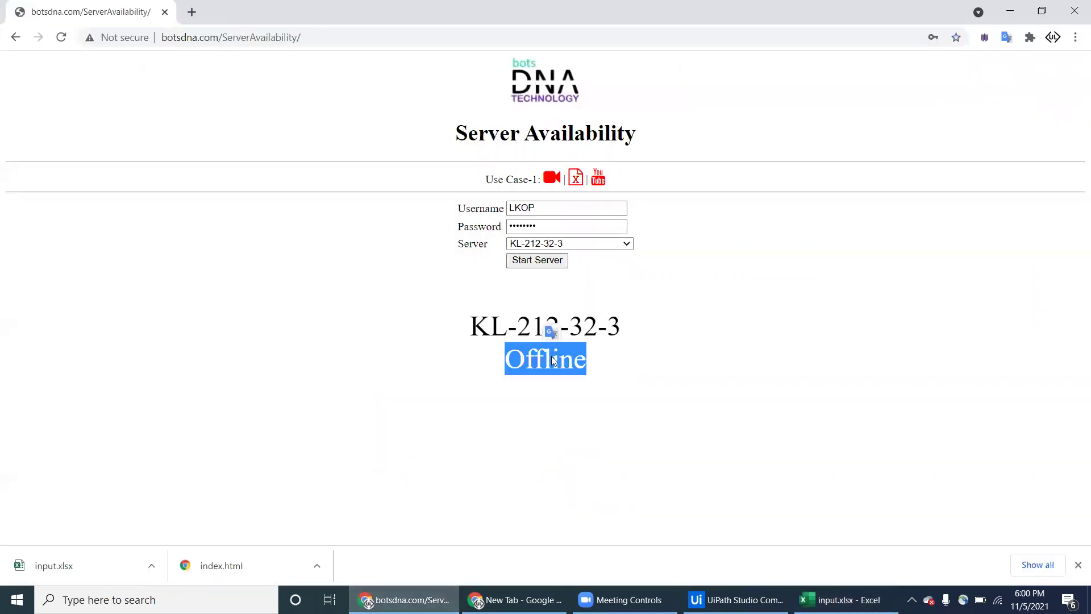
right_click(551, 356)
click(584, 367)
- Paste Offline into E8, reset its formatting with Format Painter, and select row 11's username
click(841, 599)
click(300, 275)
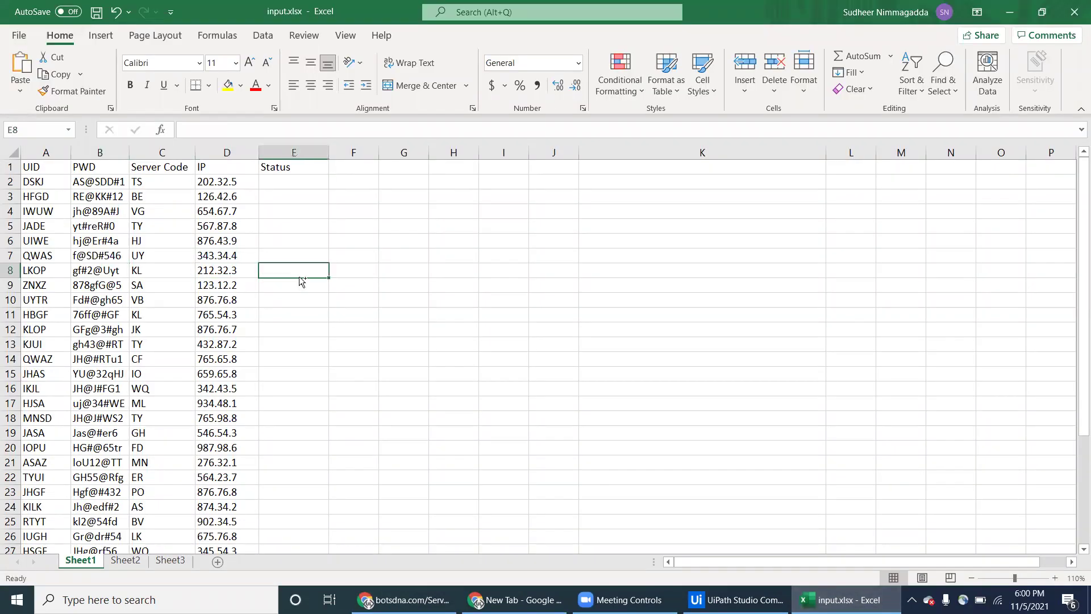
key(ctrl+v)
click(367, 316)
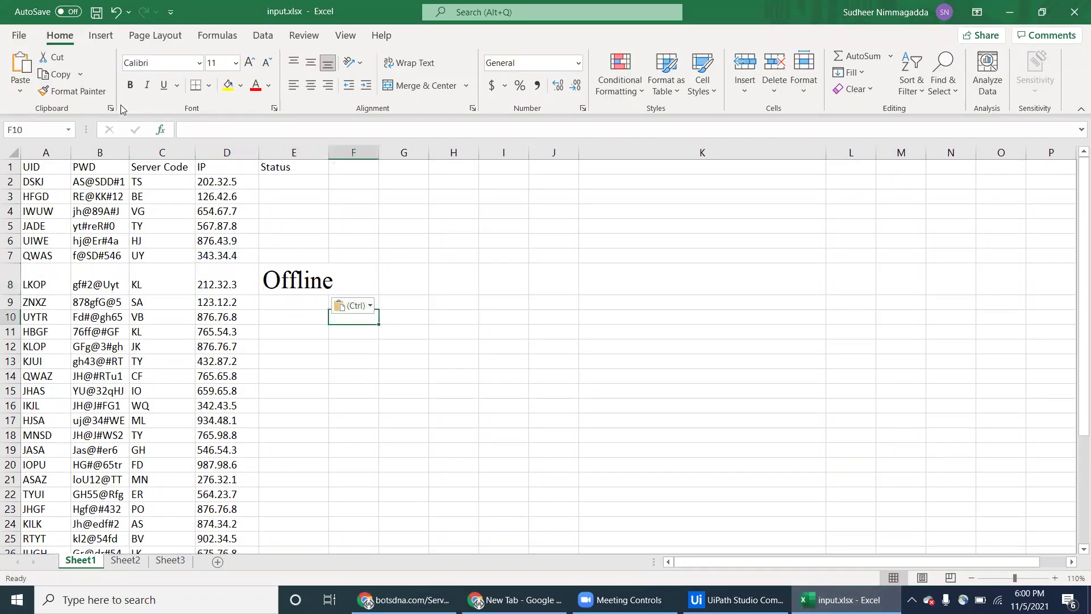
click(74, 91)
click(282, 273)
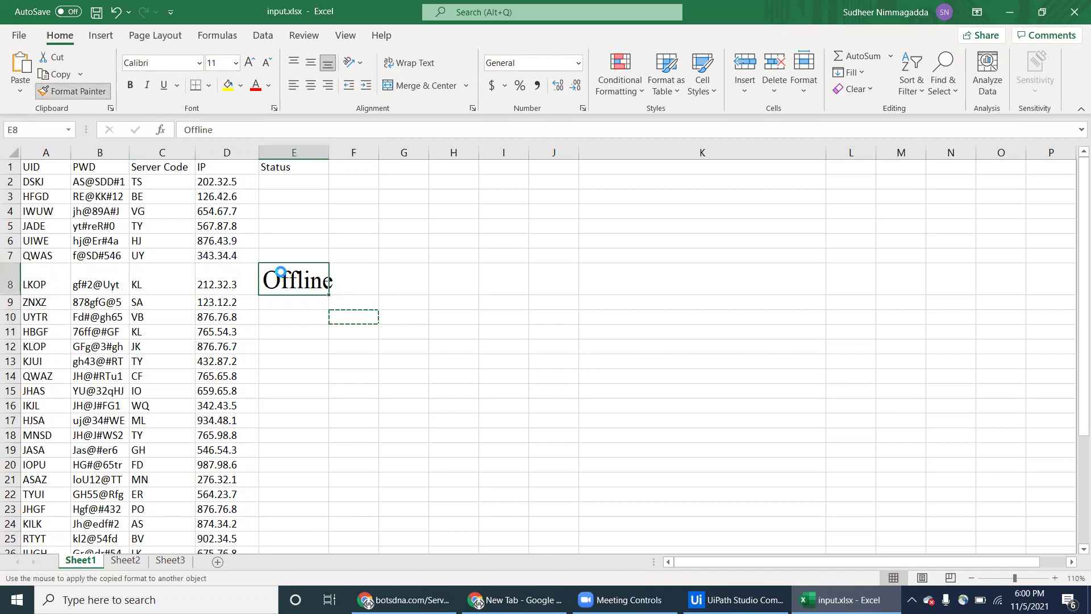
click(50, 317)
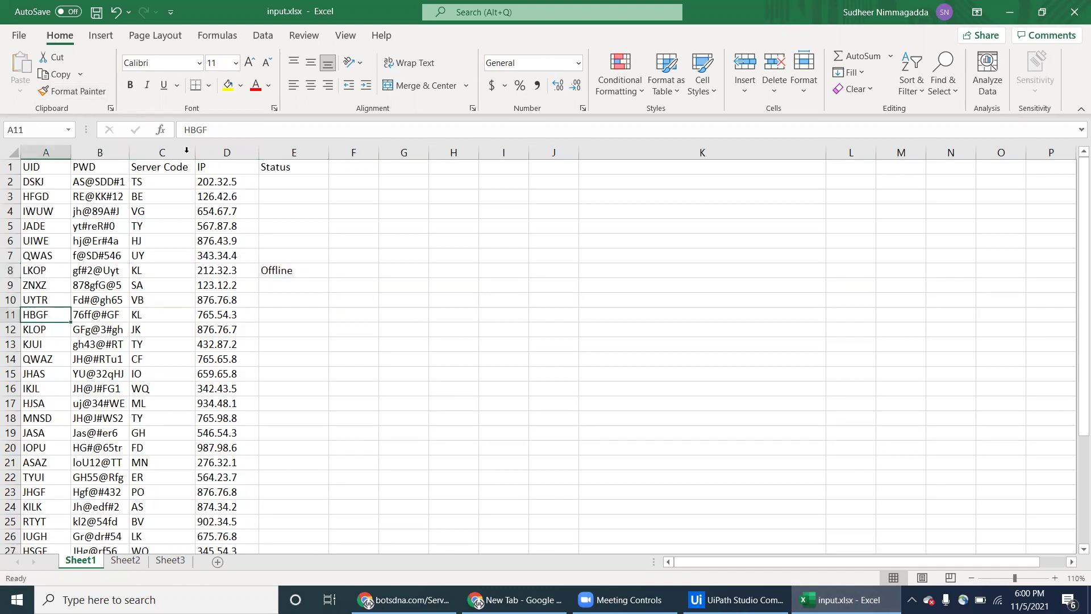
double_click(228, 133)
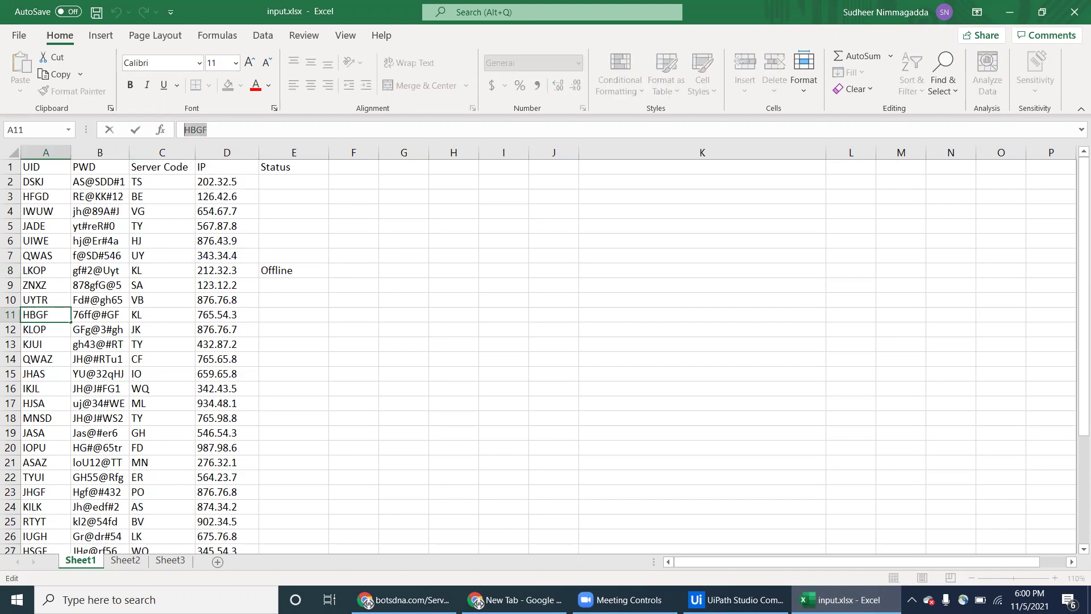
- Clear the form's username field and paste in row 11's username
key(alt+Tab)
click(554, 208)
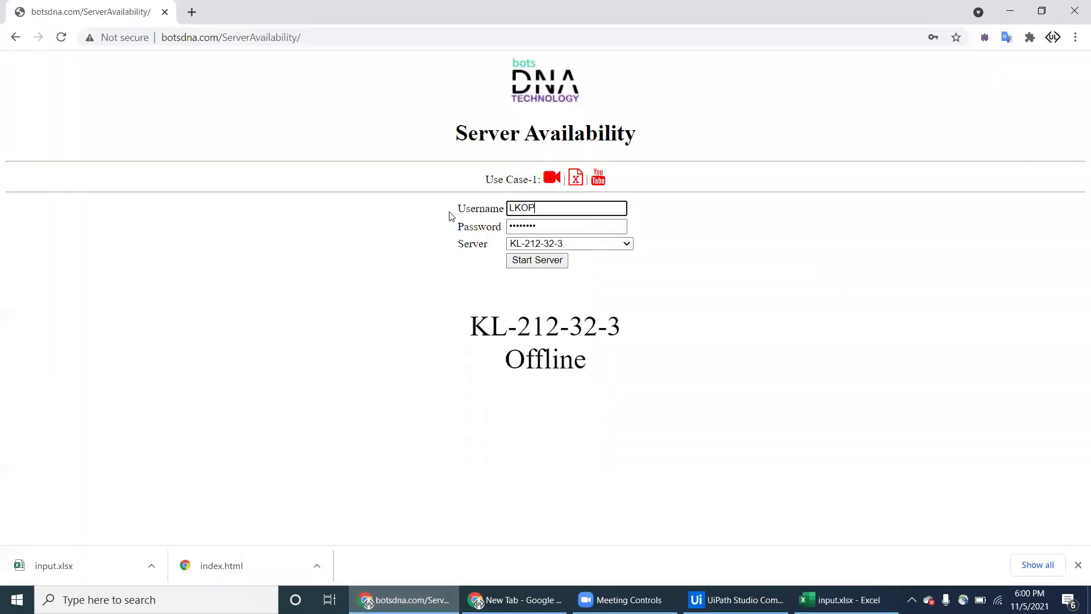
key(ctrl+a)
key(BackSpace)
key(alt+Tab)
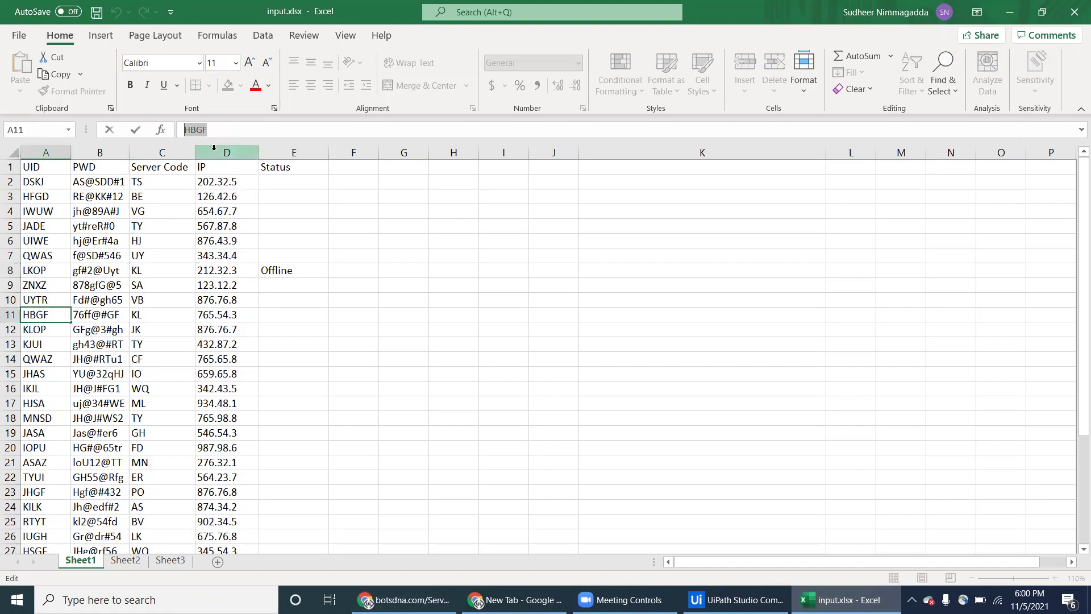
right_click(203, 135)
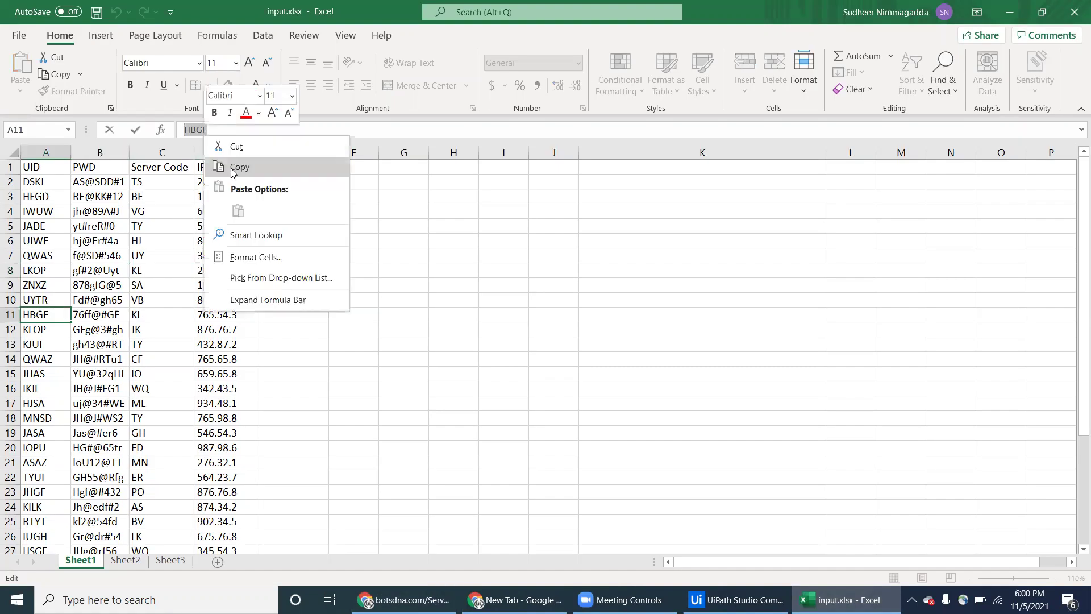
click(231, 167)
click(403, 600)
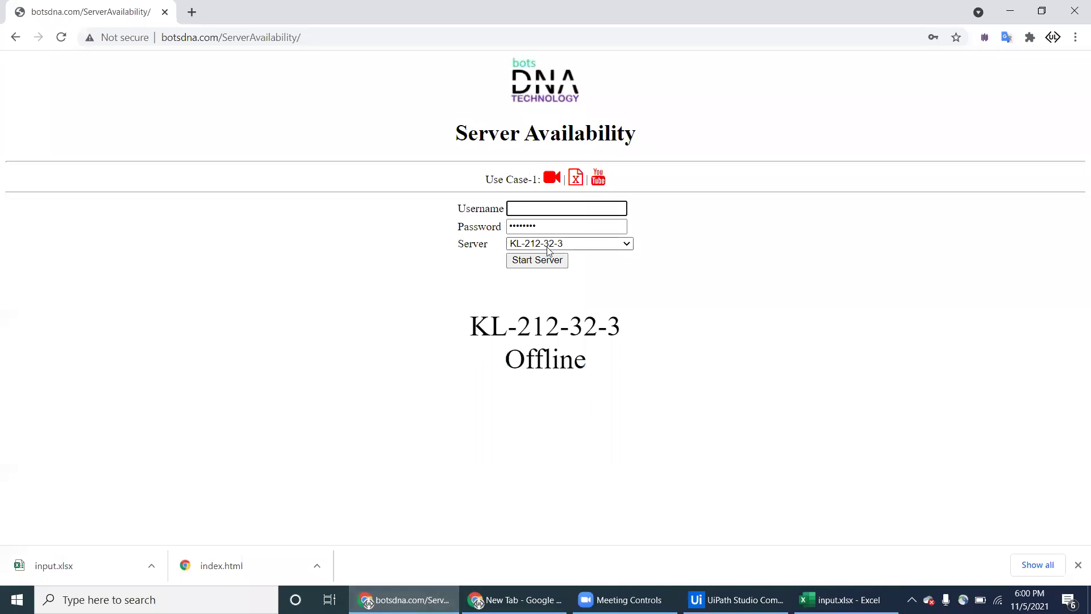
key(ctrl+v)
- Copy row 11's password from B11 over the old password in the form
key(alt+Tab)
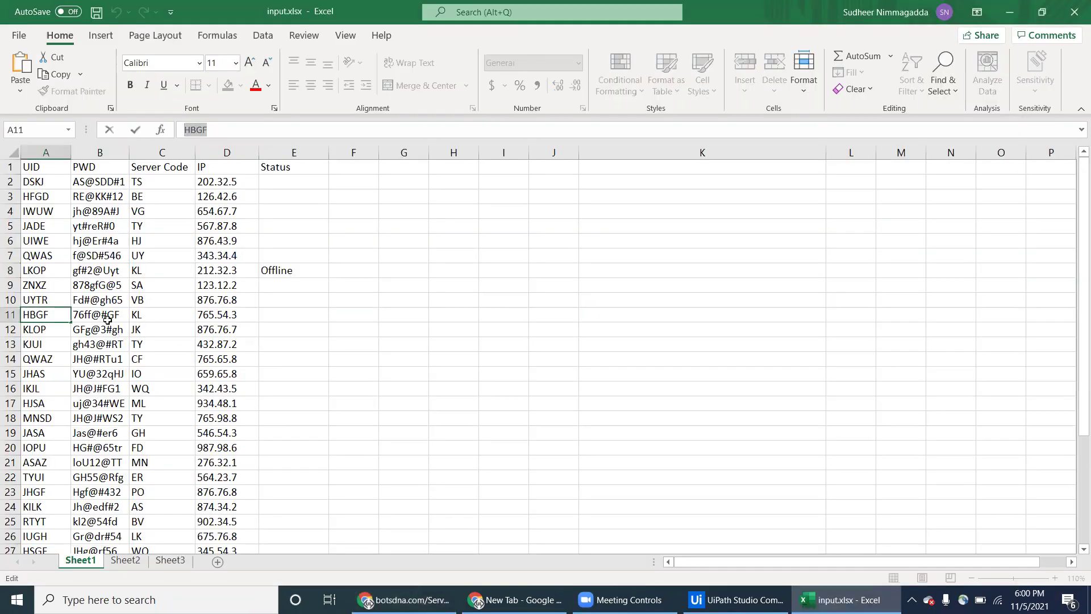
click(107, 319)
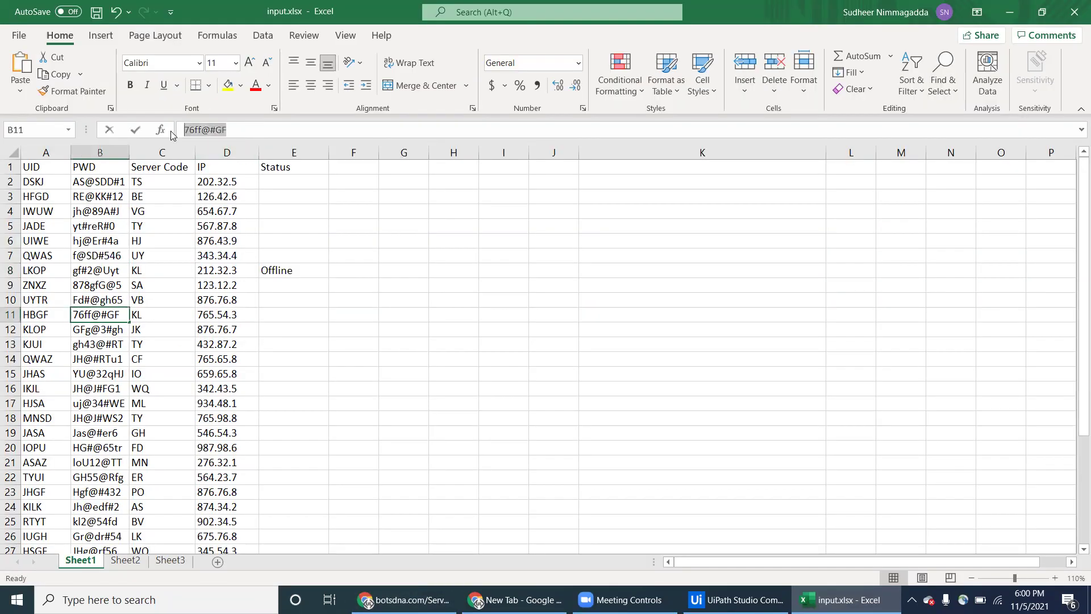
right_click(199, 132)
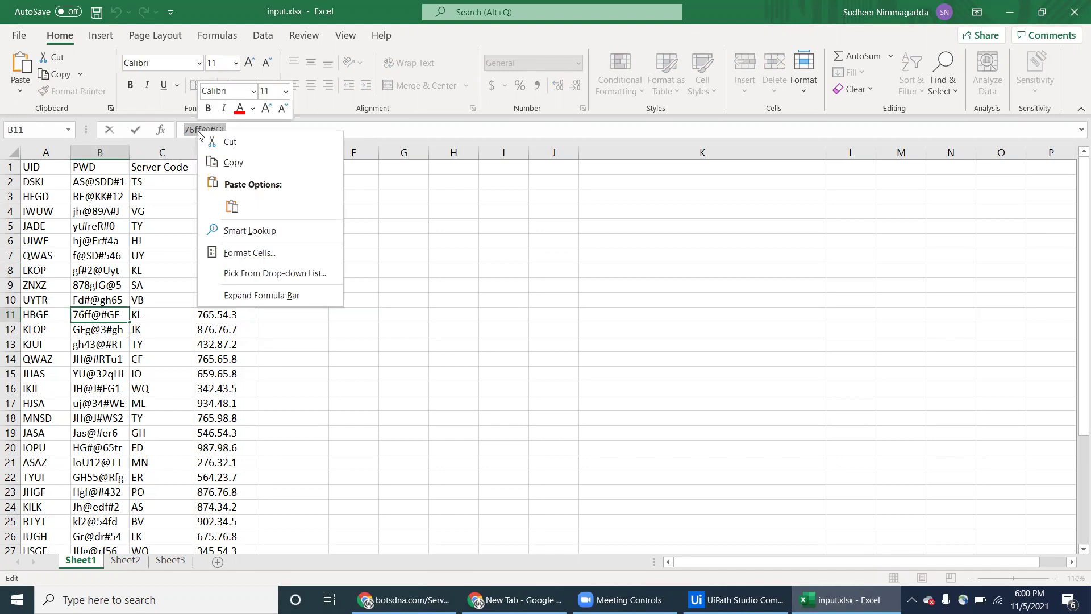
click(219, 164)
key(alt+Tab)
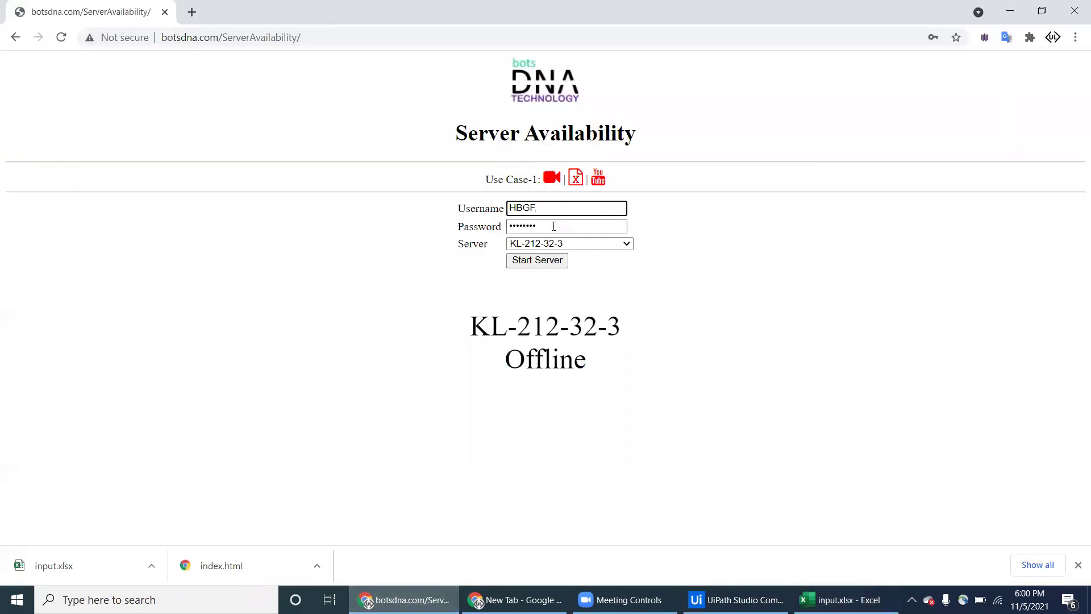
double_click(554, 226)
key(ctrl+v)
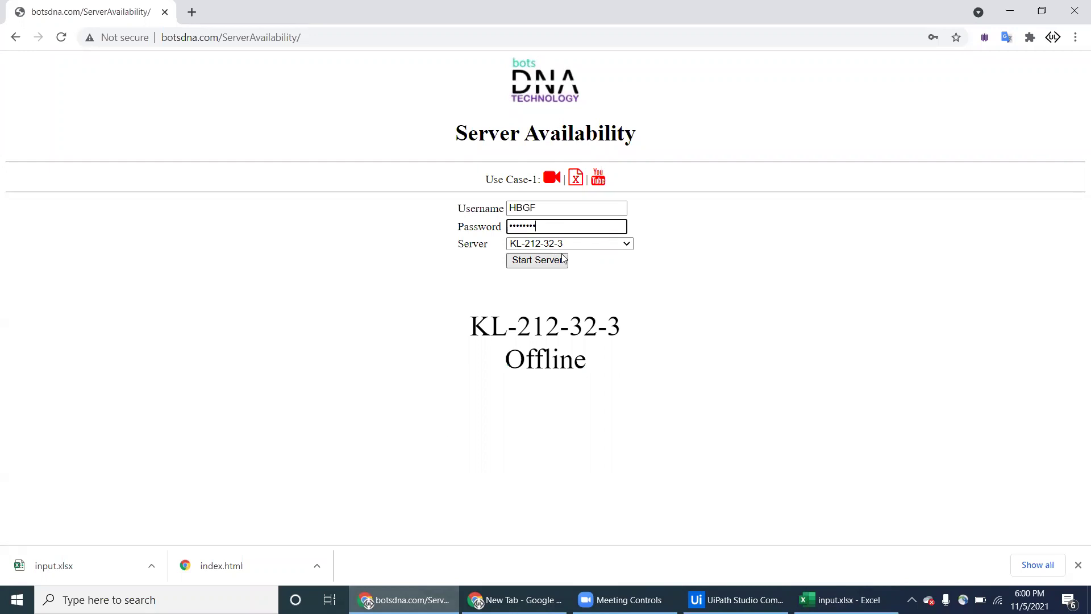
key(alt+Tab)
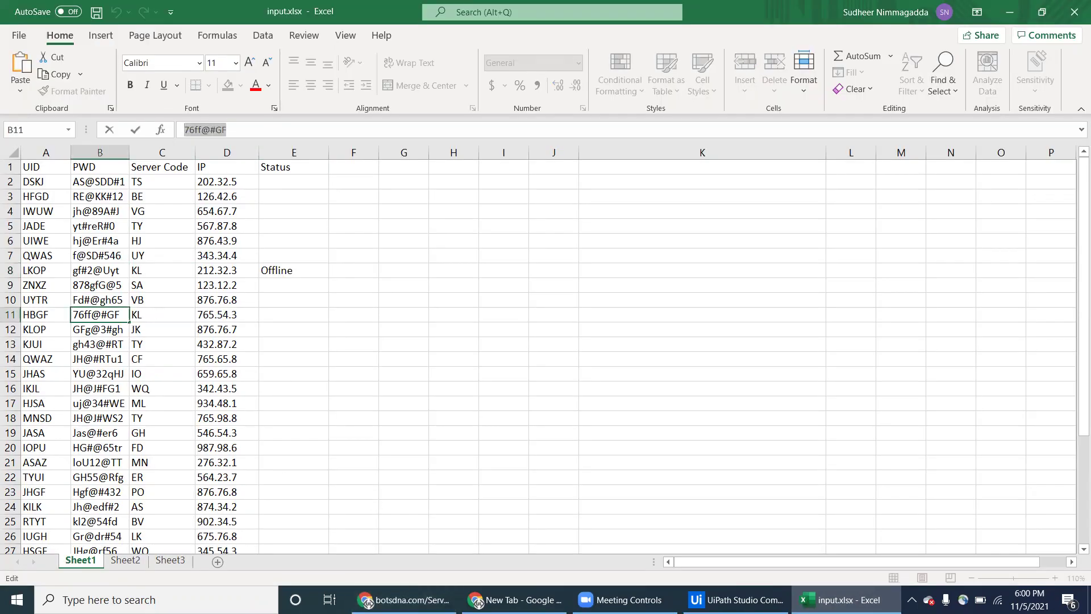
- Choose server KL-765-54-3 and run the availability check
click(405, 600)
click(629, 244)
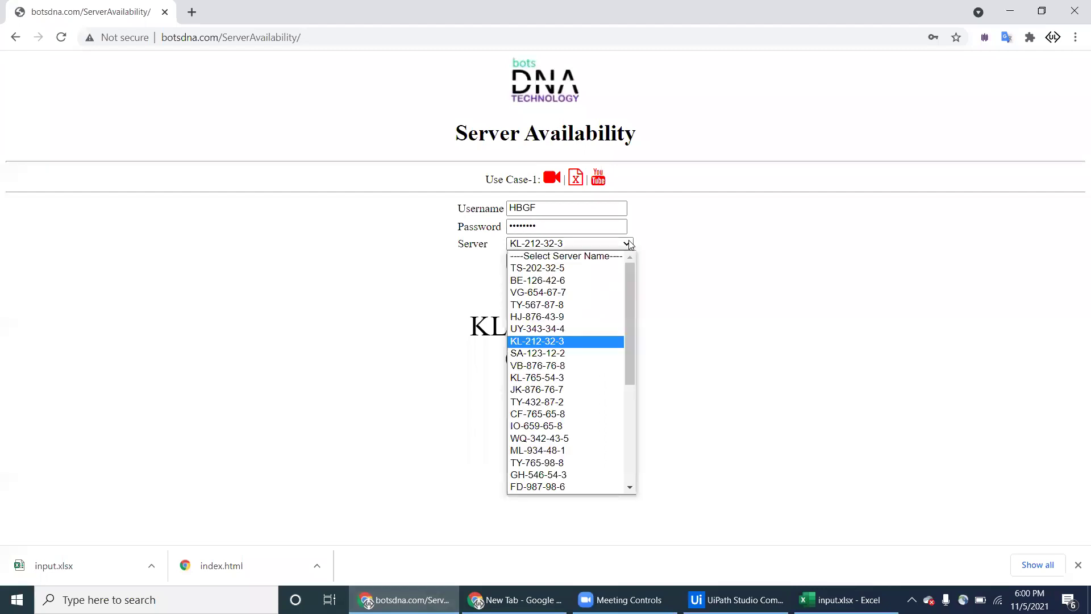
click(593, 375)
click(368, 602)
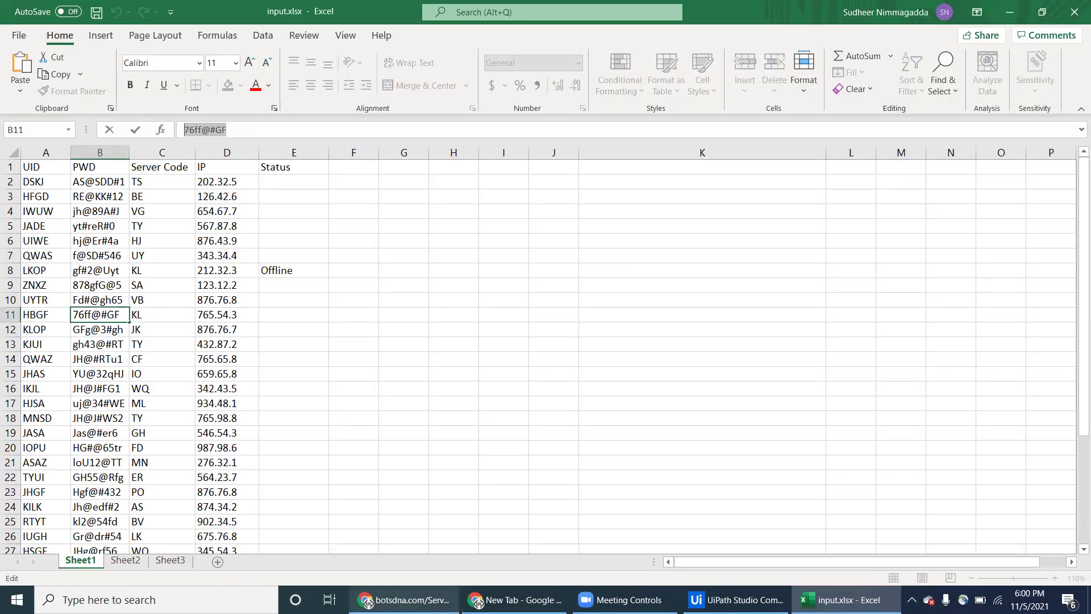
key(Escape)
click(369, 601)
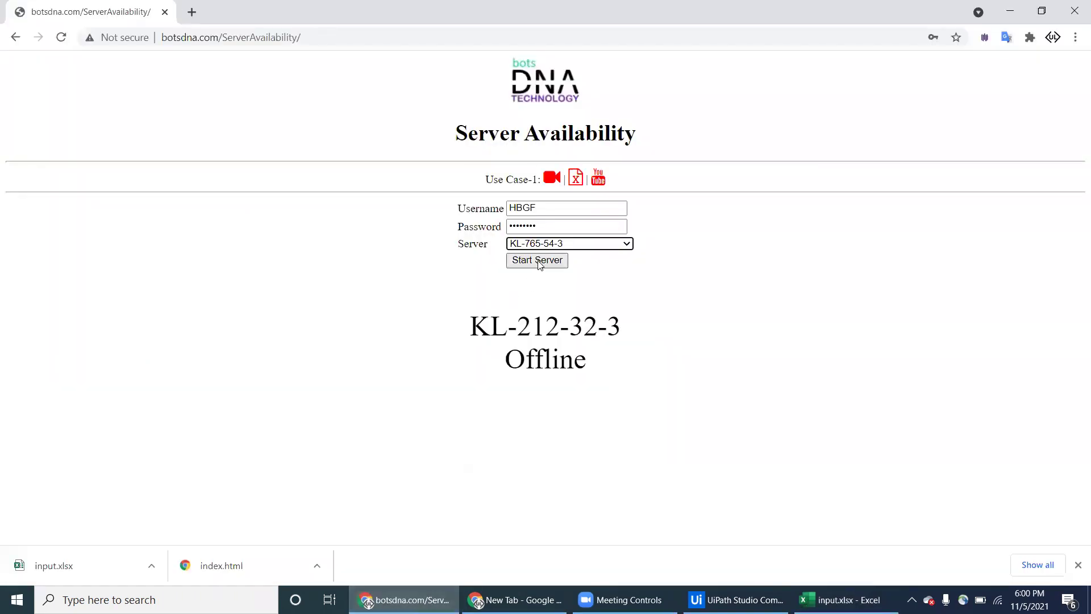
click(538, 262)
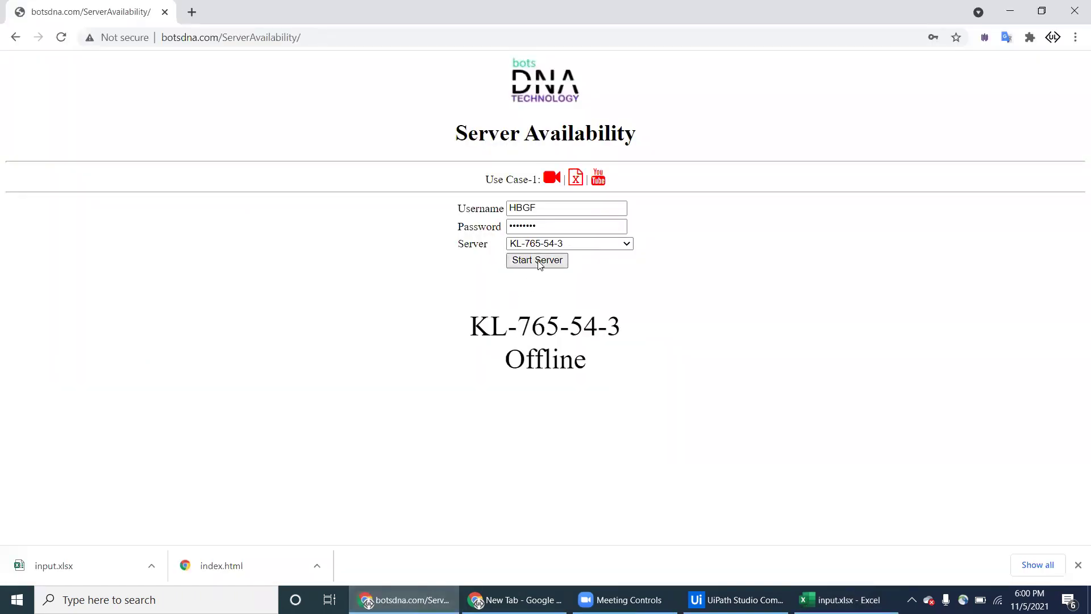
- Copy the Offline result into E11 and restore row 11's plain formatting with Format Painter
right_click(548, 357)
click(580, 367)
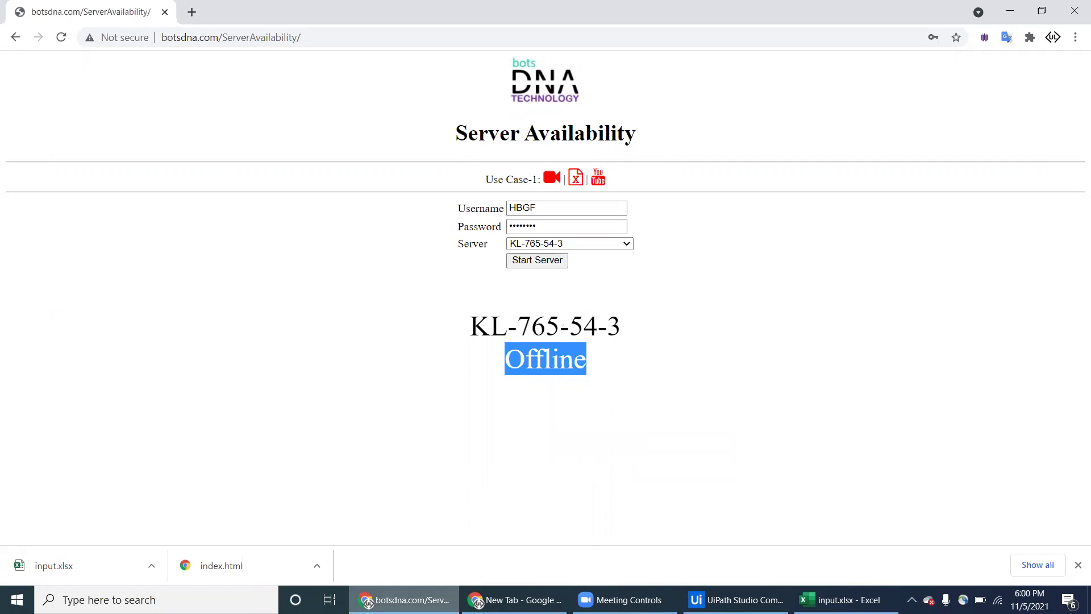
key(alt+Tab)
click(285, 314)
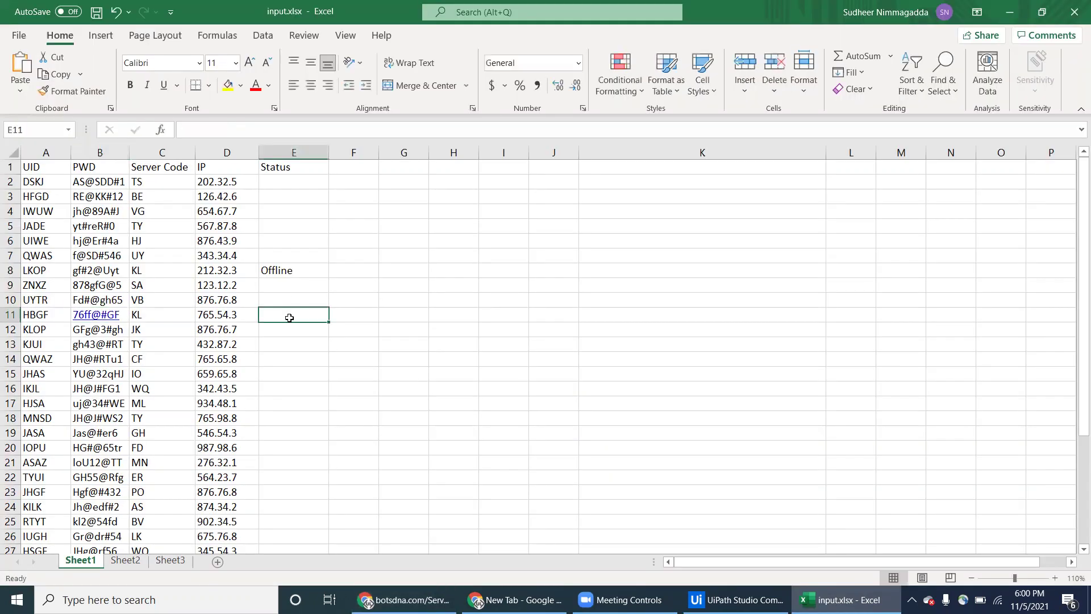
key(ctrl+v)
click(356, 316)
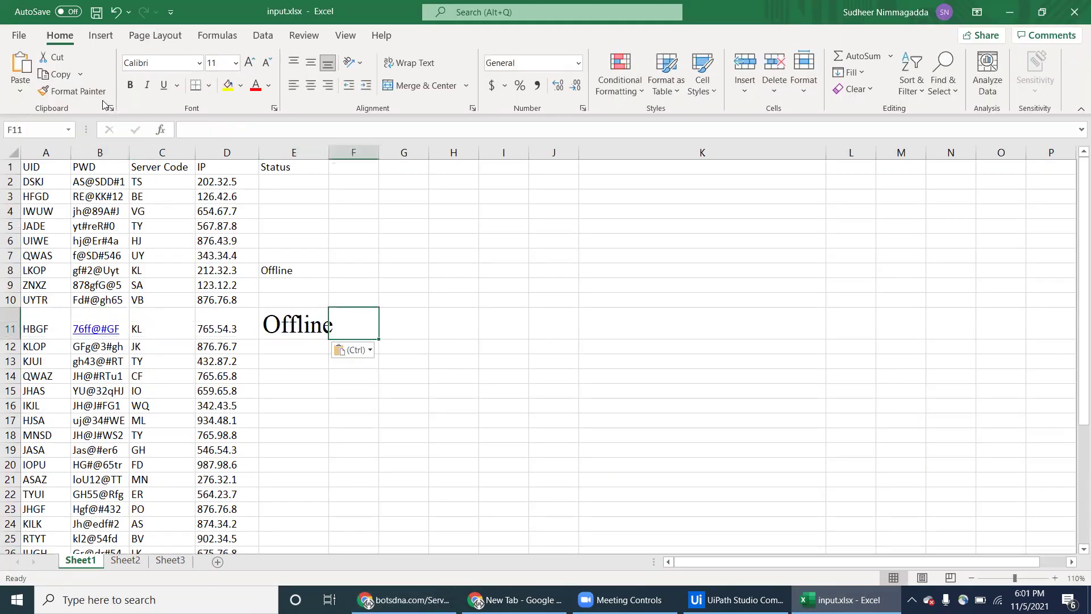
click(78, 91)
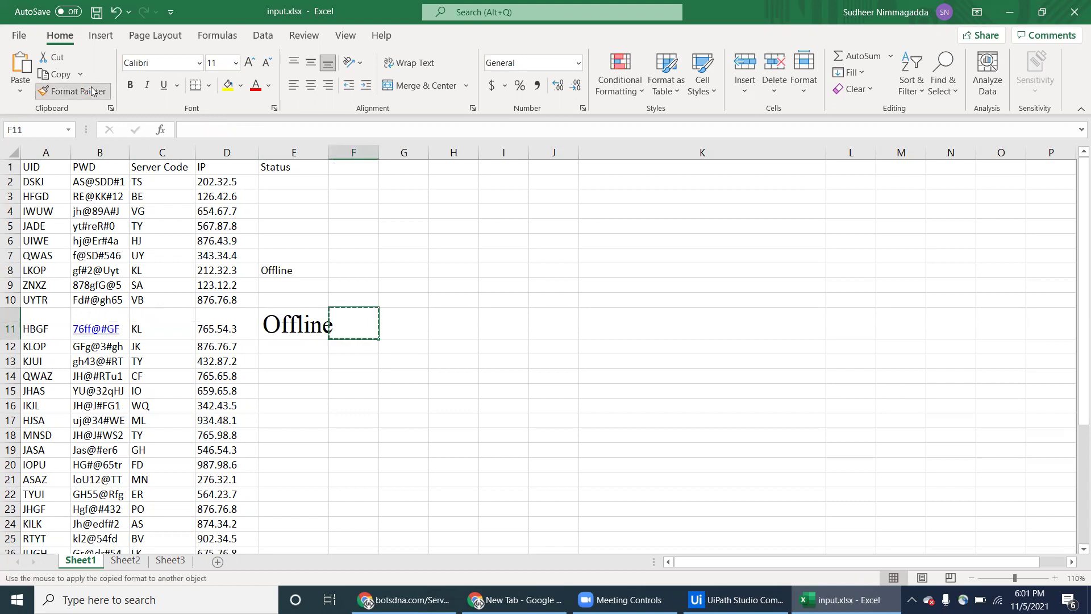
click(17, 322)
click(248, 349)
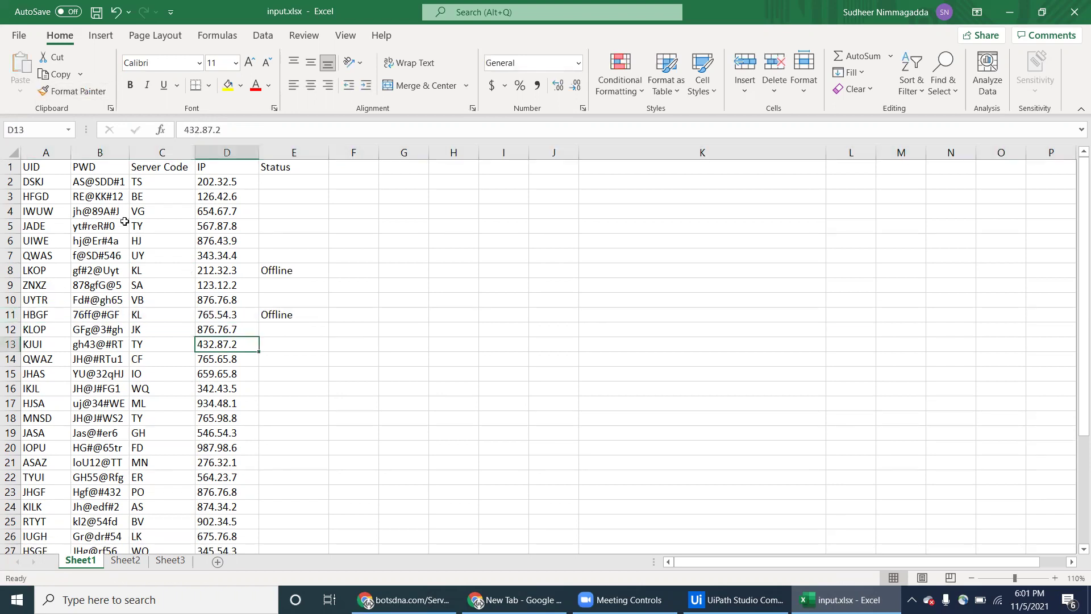
- Replace the form's username with row 3's username
click(68, 194)
drag(209, 130, 162, 132)
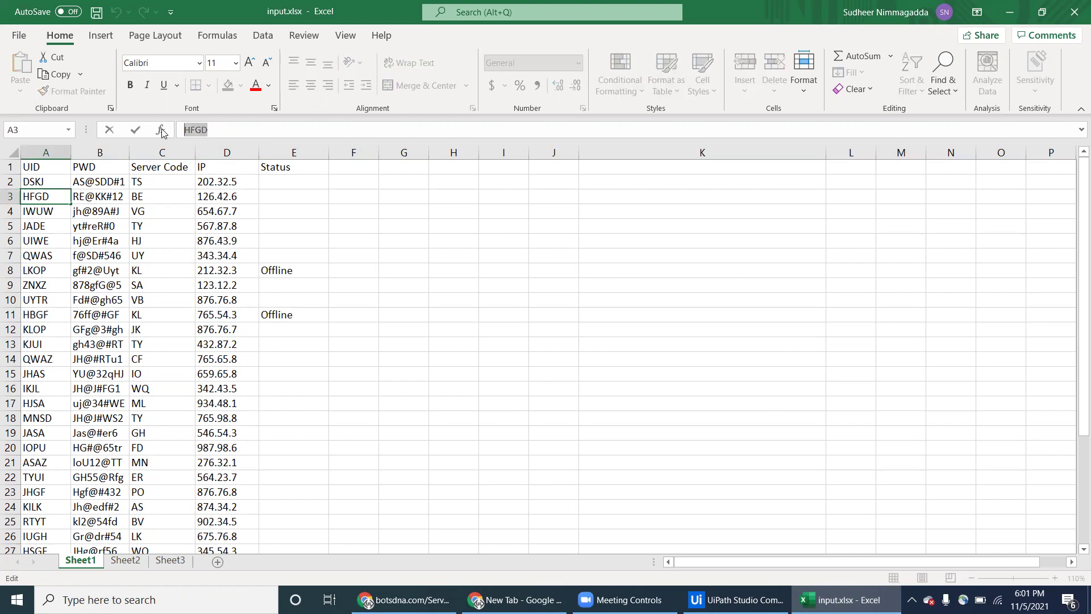
click(403, 600)
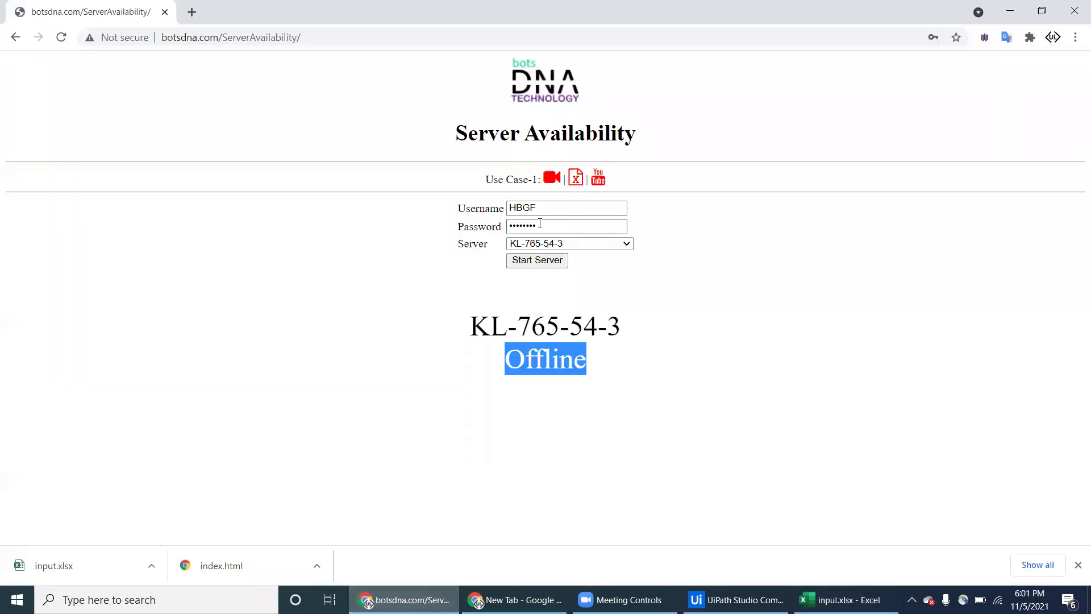
double_click(552, 207)
key(ctrl+v)
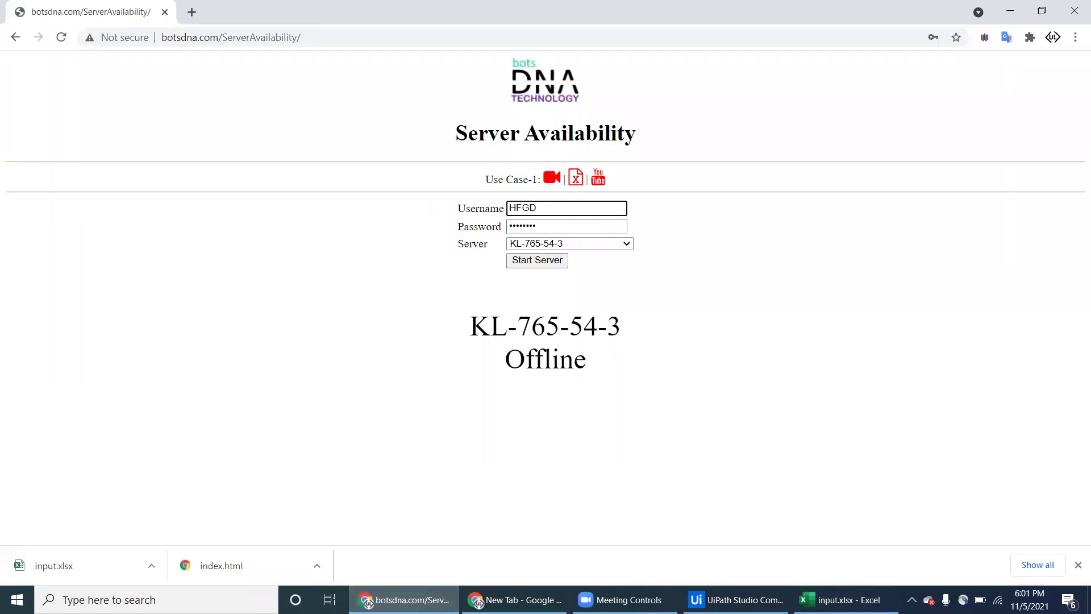
- Copy row 3's password for the form's password field
click(368, 601)
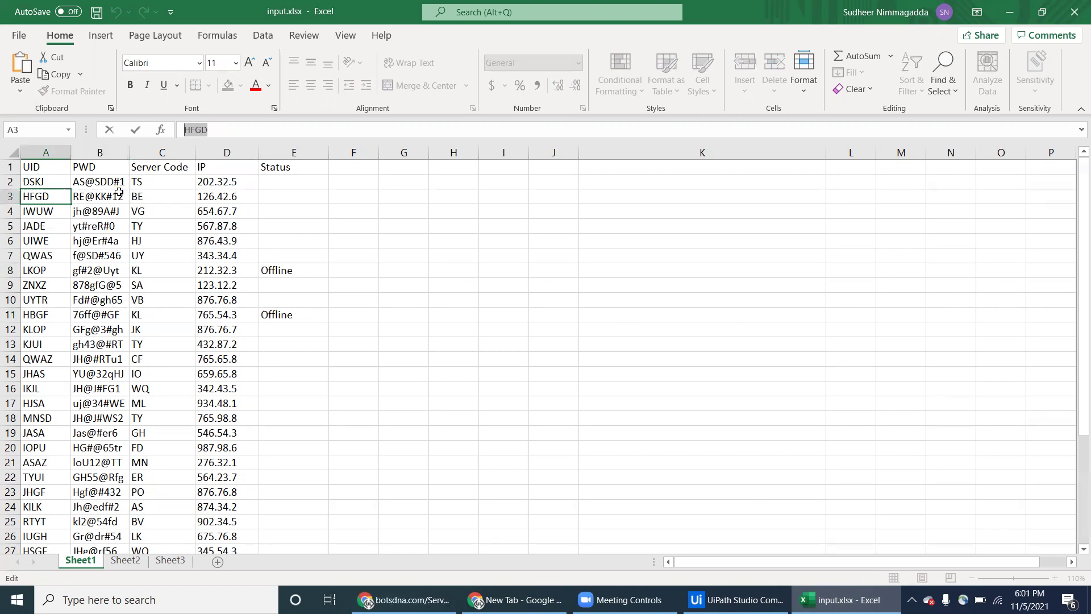
click(119, 192)
key(ctrl+c)
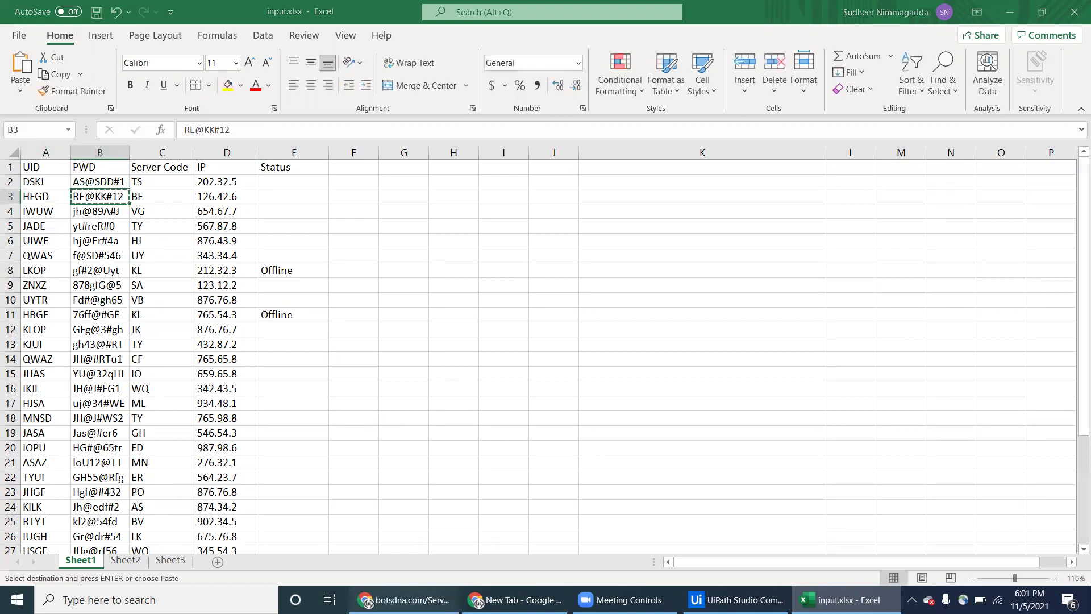
click(368, 602)
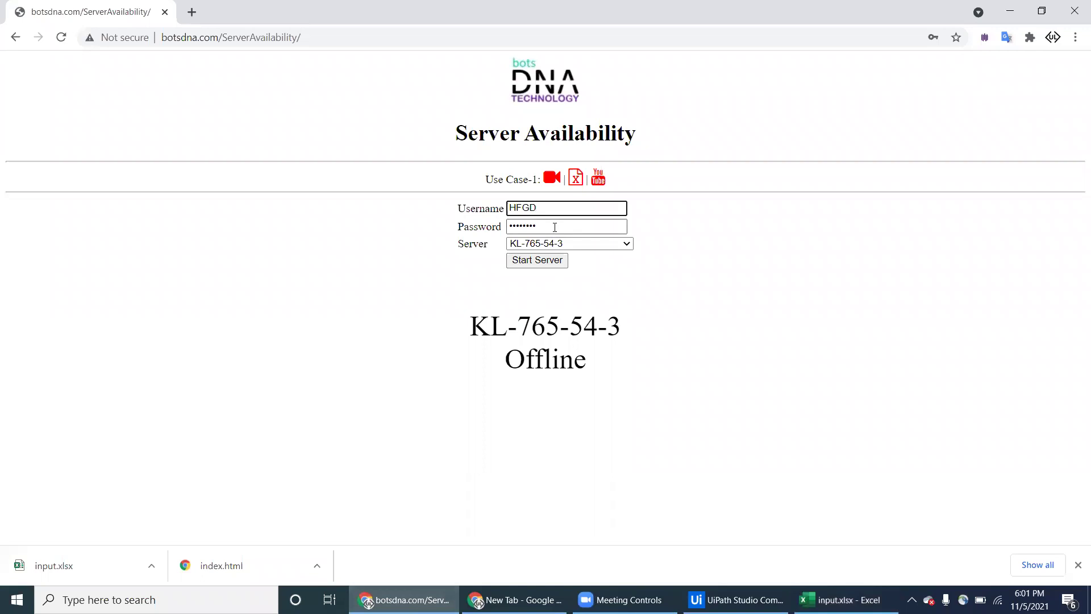
click(563, 226)
key(alt+Tab)
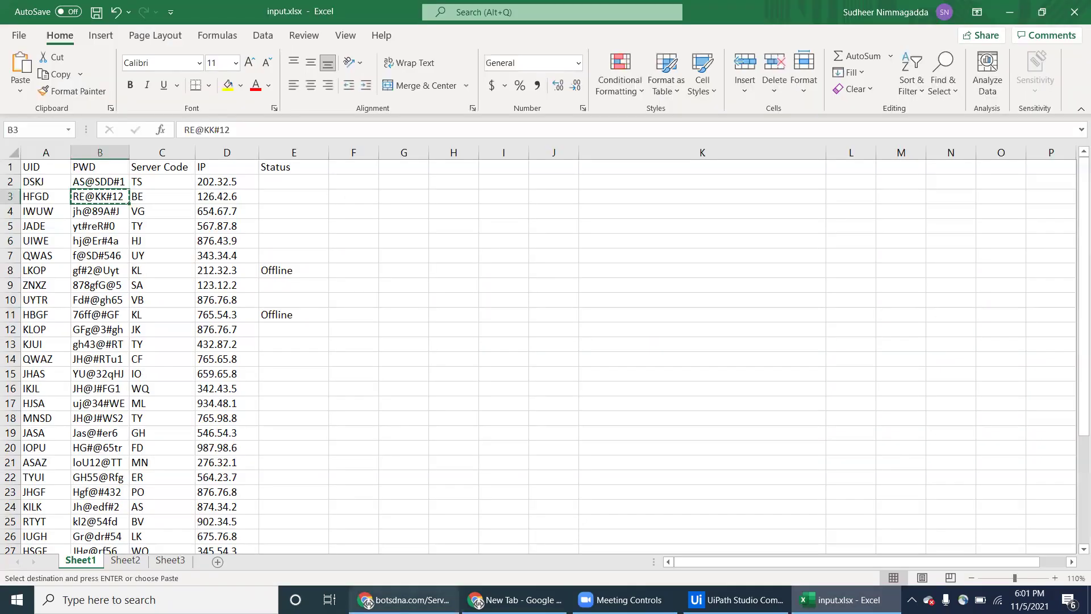
key(alt+Tab)
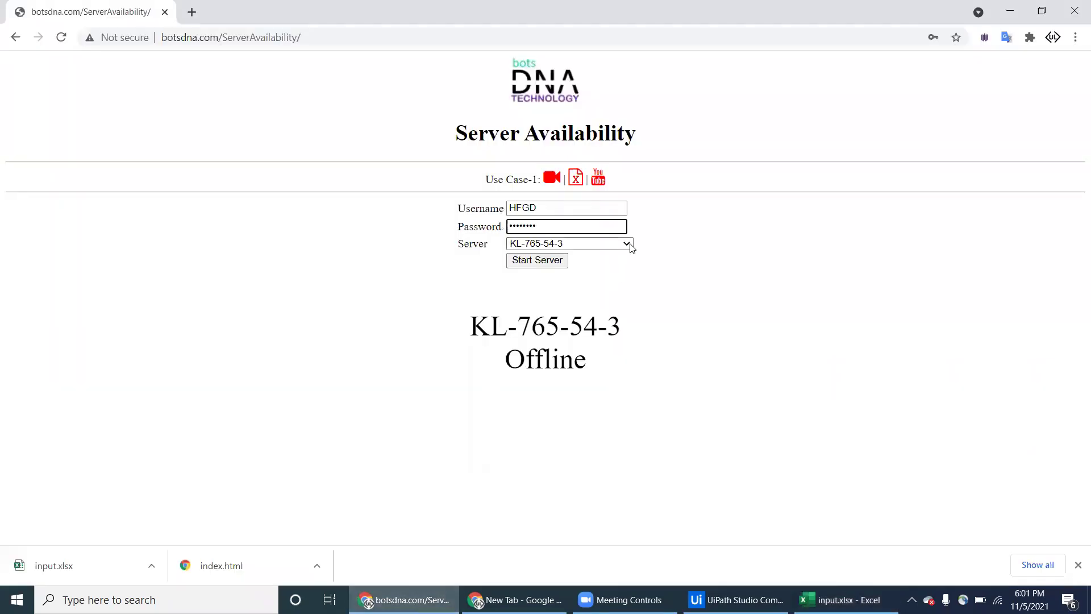
- Choose server BE-126-42-6, run the check, and copy the Online result
click(627, 243)
key(Down)
key(Return)
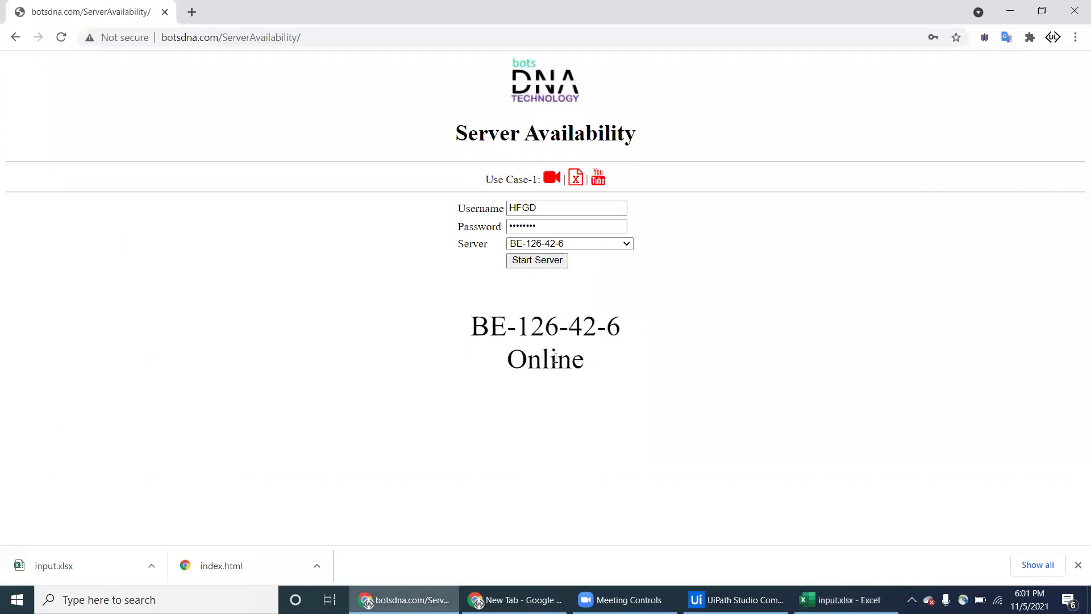
double_click(556, 358)
right_click(556, 358)
click(591, 370)
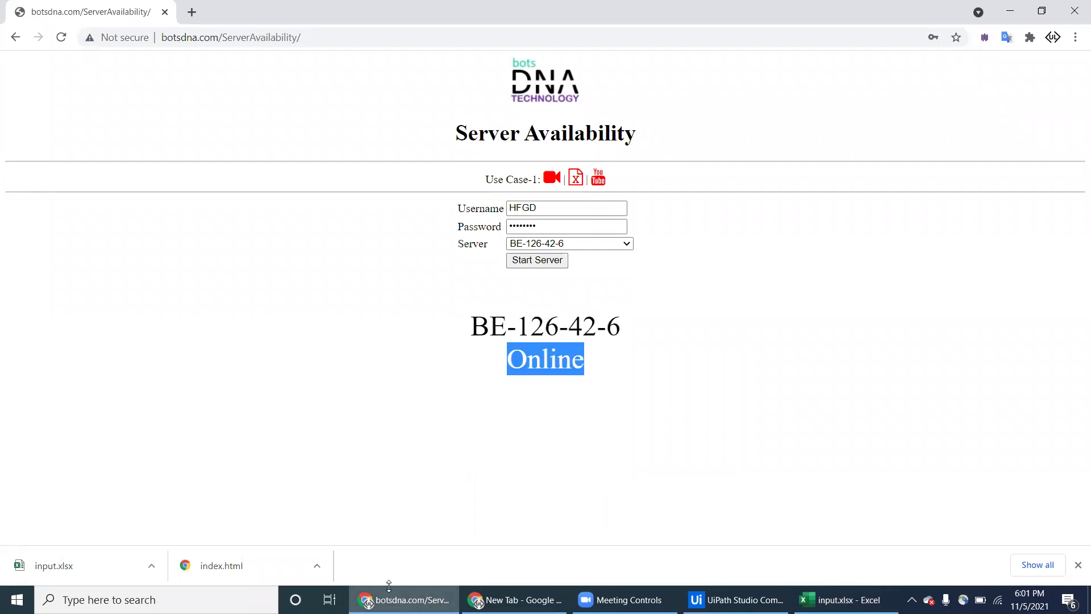
- Paste Online into E3 and reset the sheet's formatting with Format Painter
key(alt+Tab)
click(284, 196)
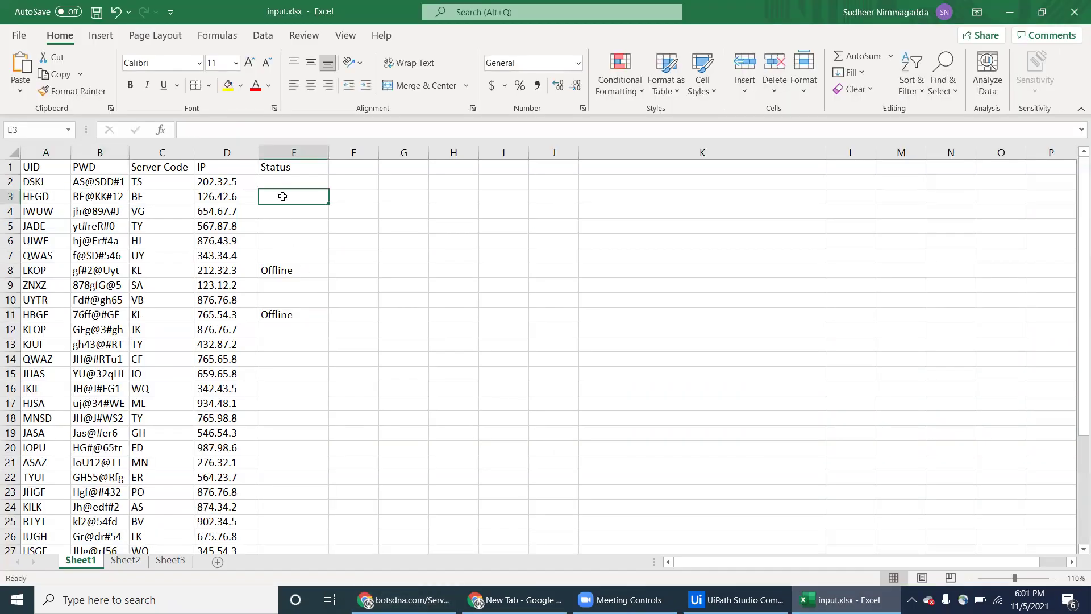
key(ctrl+v)
click(454, 301)
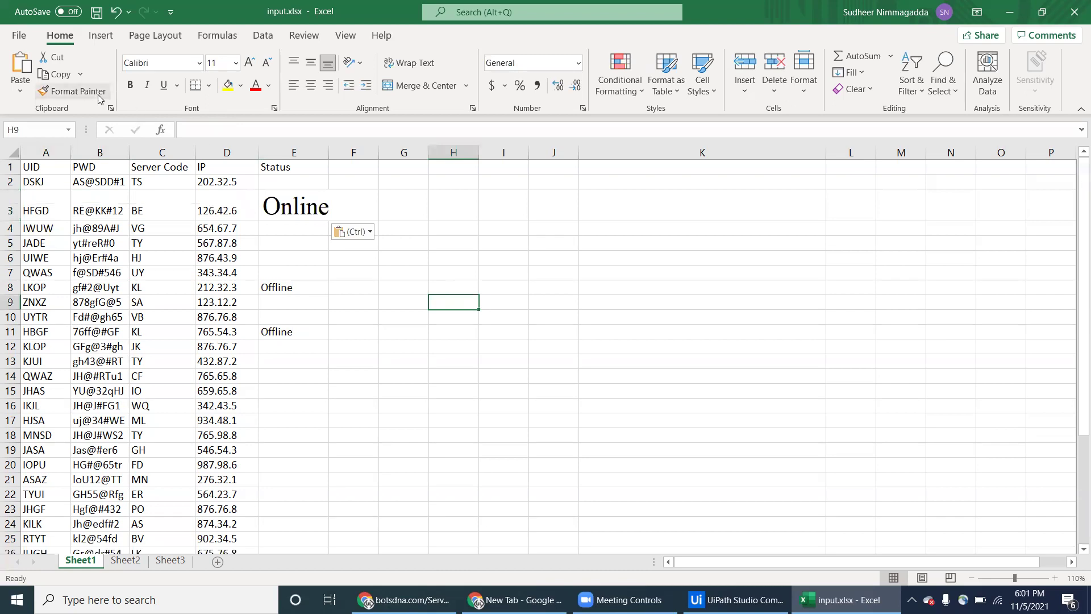
click(74, 91)
click(14, 158)
click(173, 288)
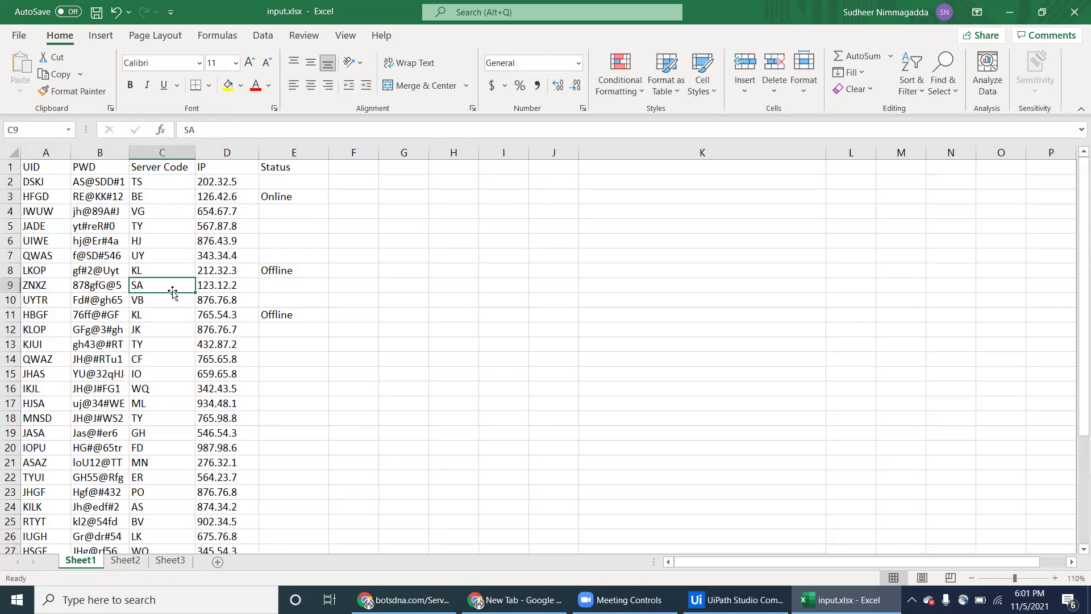
- Read row 34's server code in input.xlsx and glance at the form's server list
scroll(173, 290, down, 5)
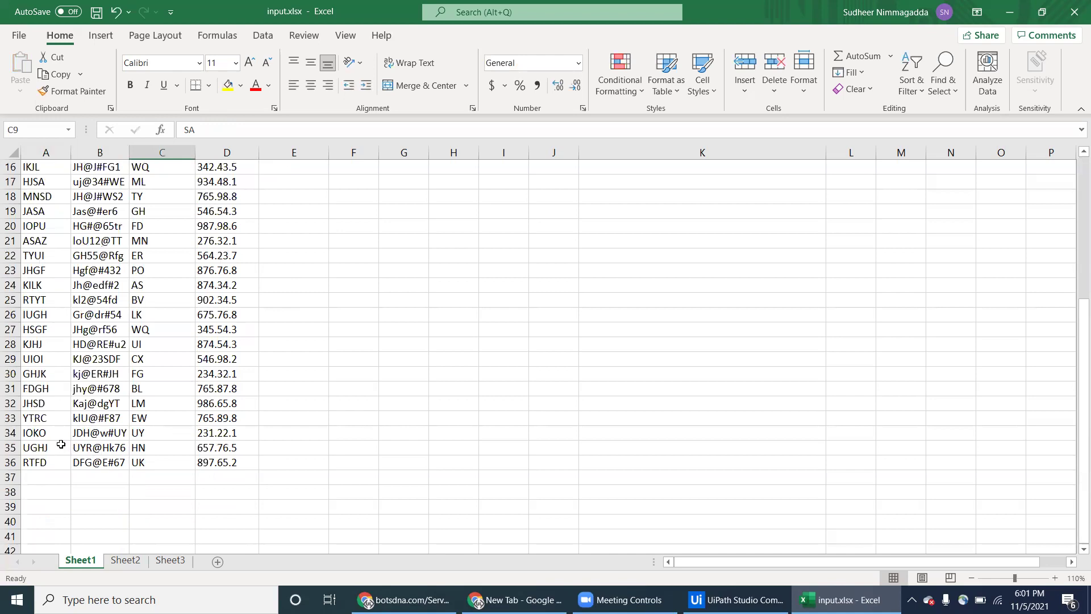
click(151, 440)
click(368, 602)
click(627, 244)
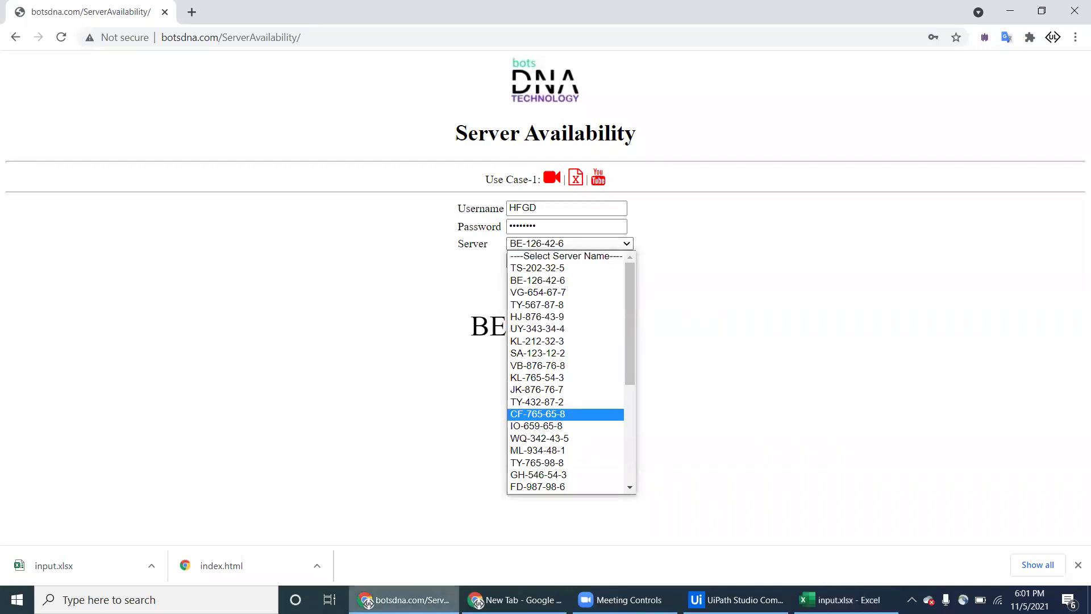
click(369, 602)
- Scroll the Server dropdown for a UY server, jumping to names starting with I, then close it
click(368, 601)
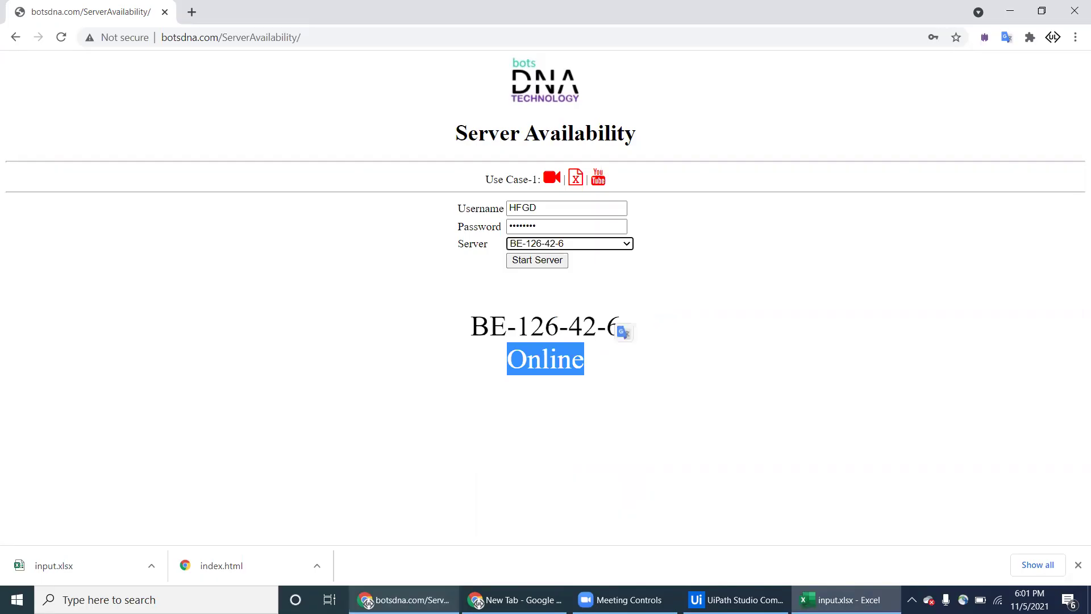
click(629, 249)
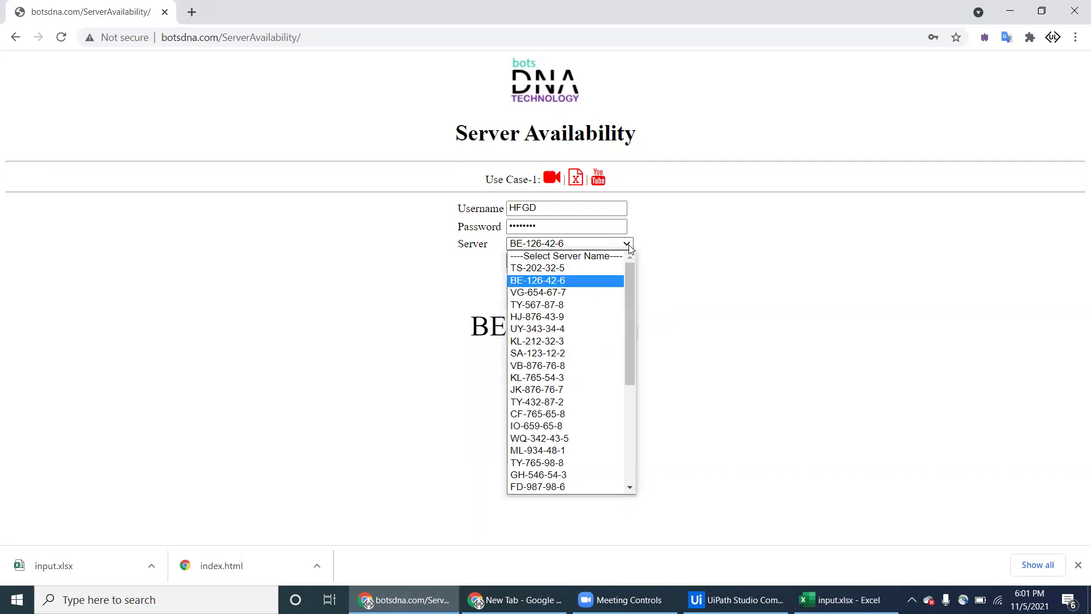
drag(633, 283, 635, 406)
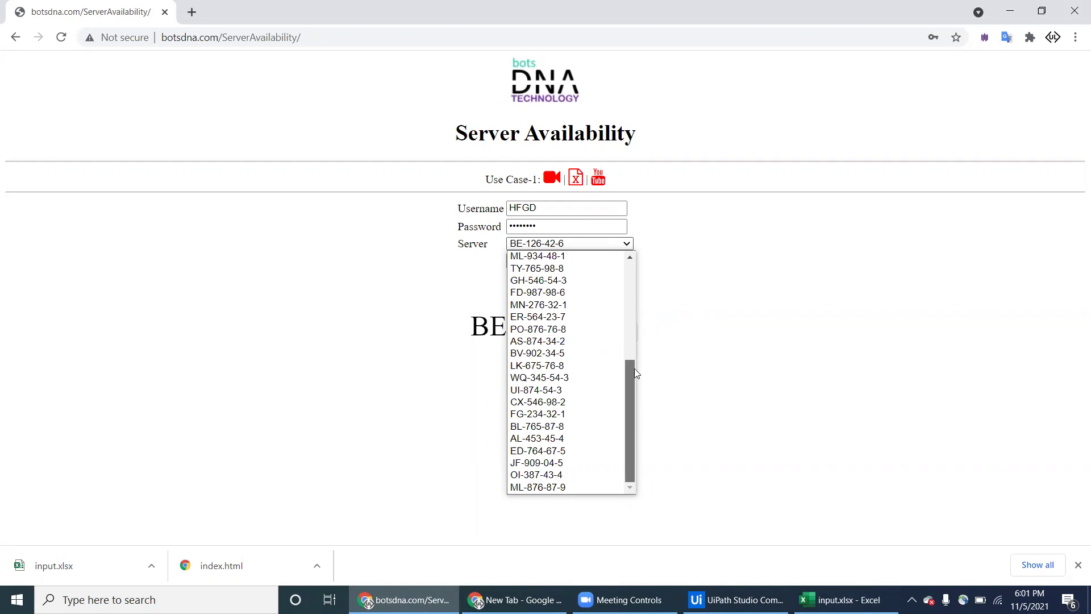
drag(634, 406, 639, 285)
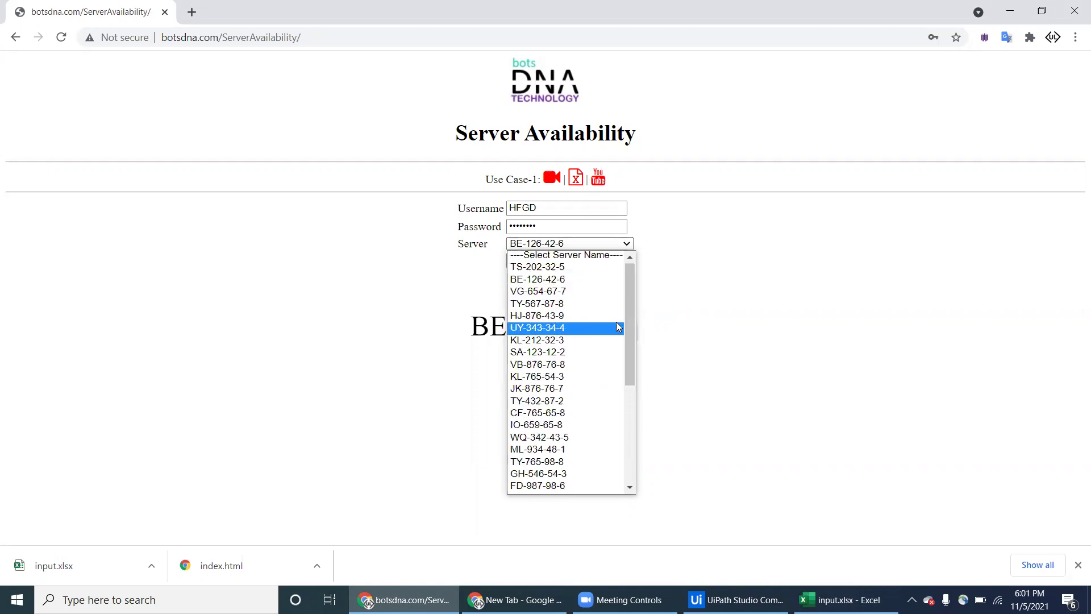
key(i)
drag(631, 344, 630, 440)
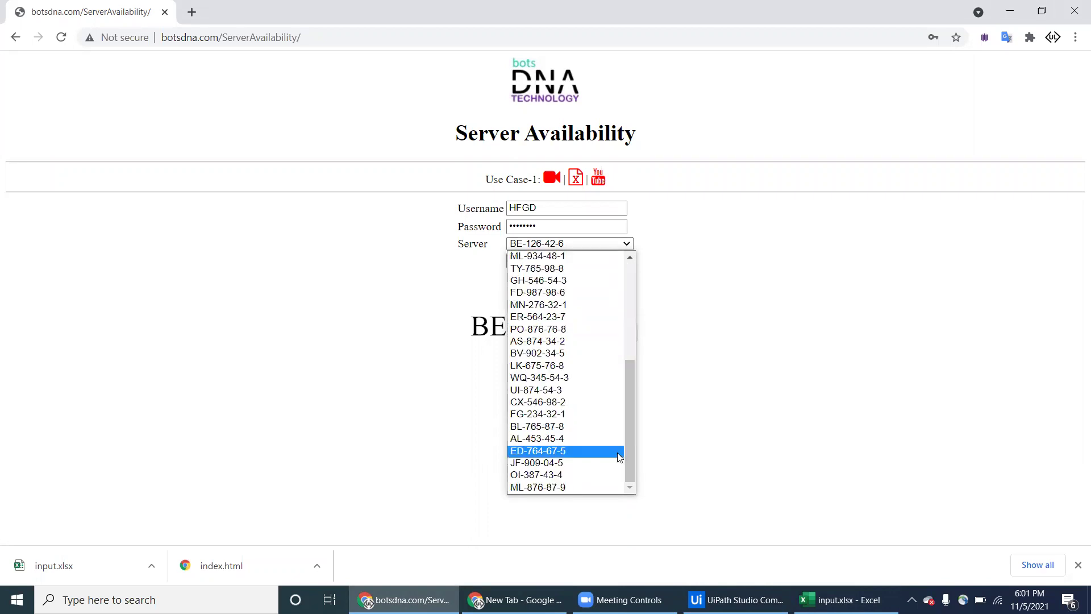
click(479, 458)
click(471, 455)
- Select row 34 in input.xlsx, then browse the server list again without choosing one
click(418, 594)
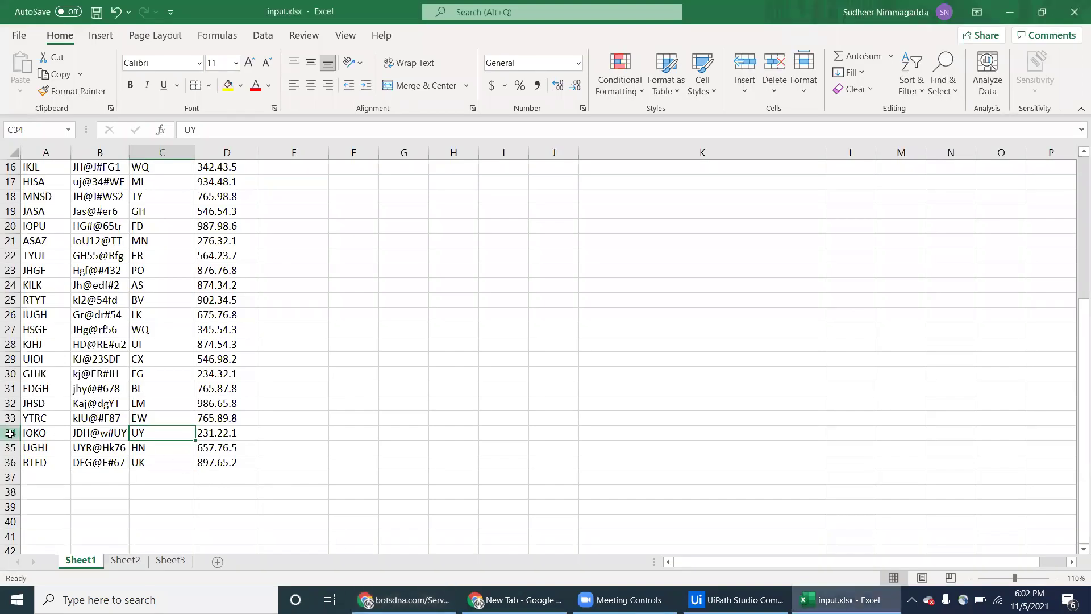
click(10, 433)
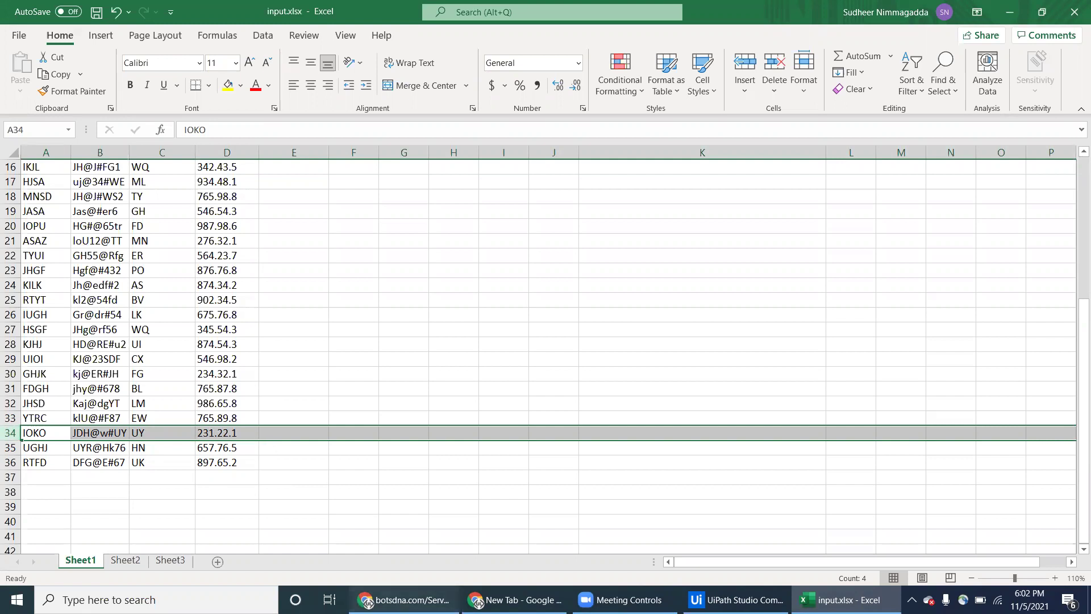
click(367, 601)
click(628, 244)
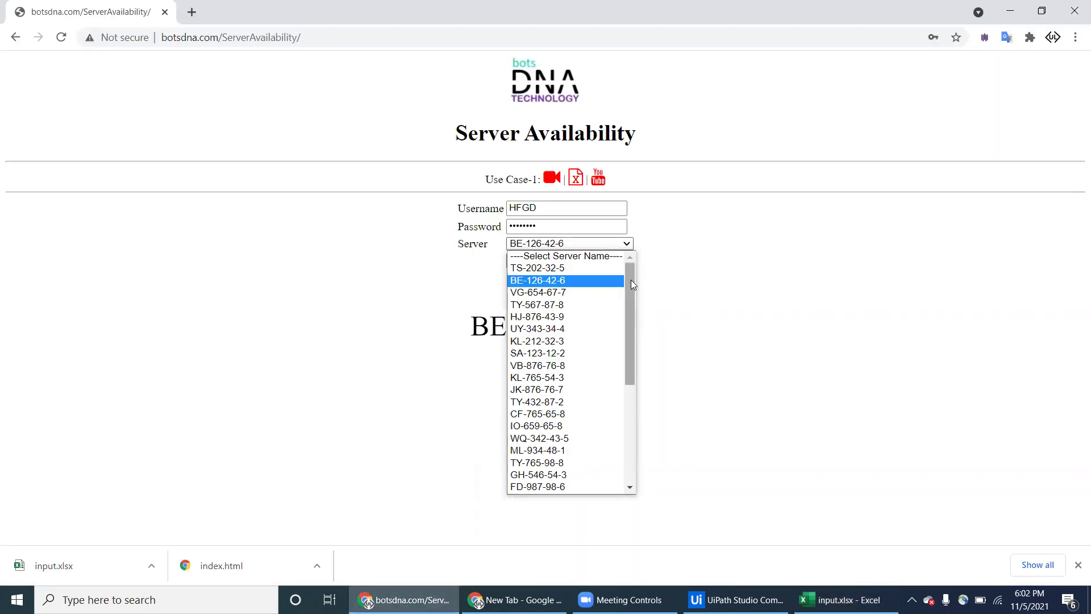
drag(630, 280, 629, 408)
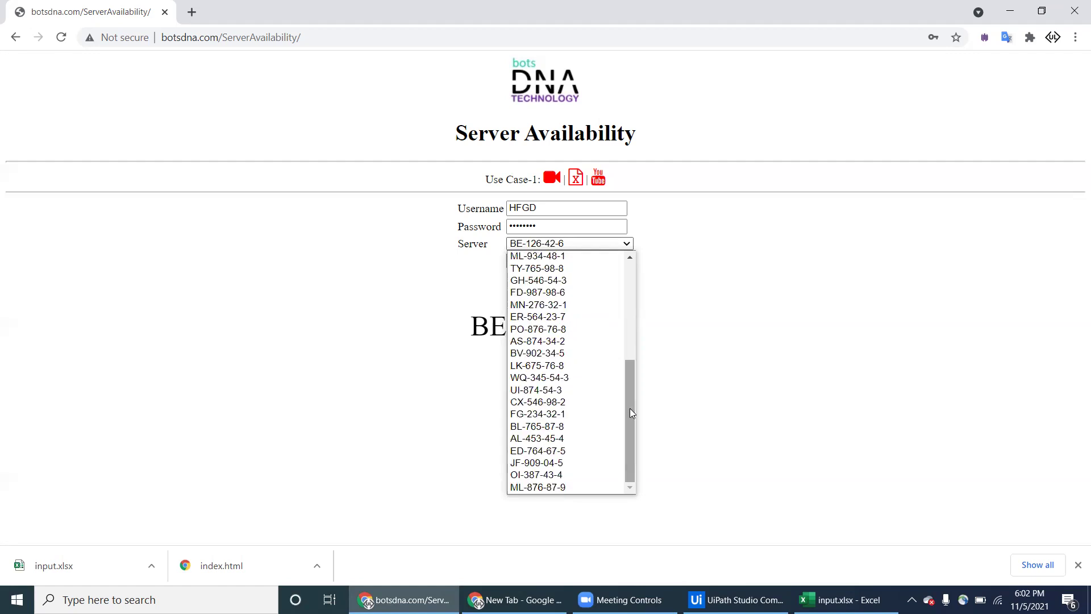
click(680, 408)
- Enter 'Server Not Found' in E34, autofit column E, and return to row 2
click(405, 600)
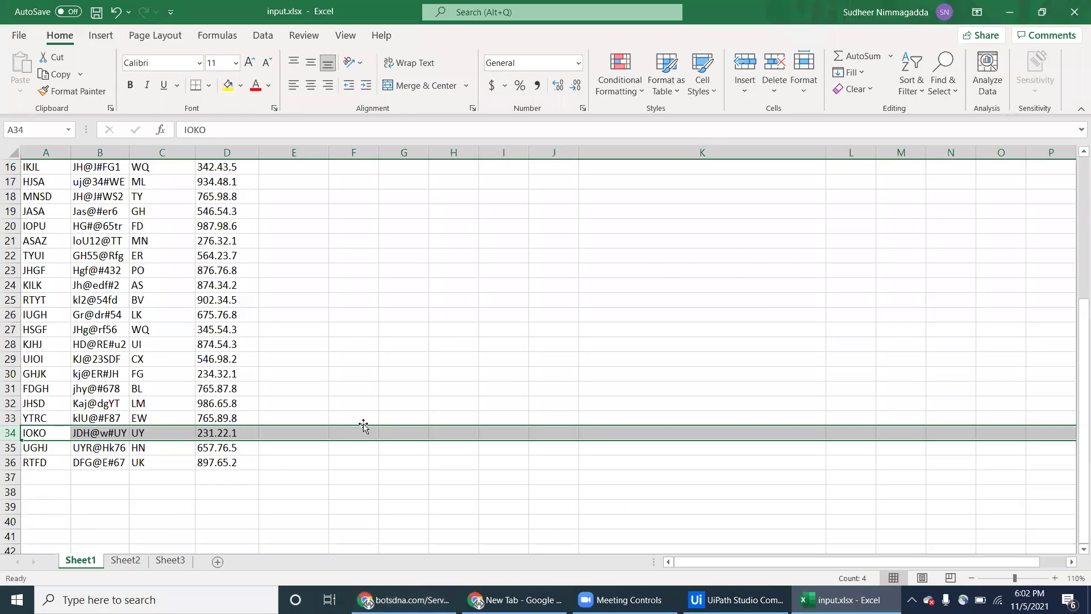
click(310, 433)
text(Serv)
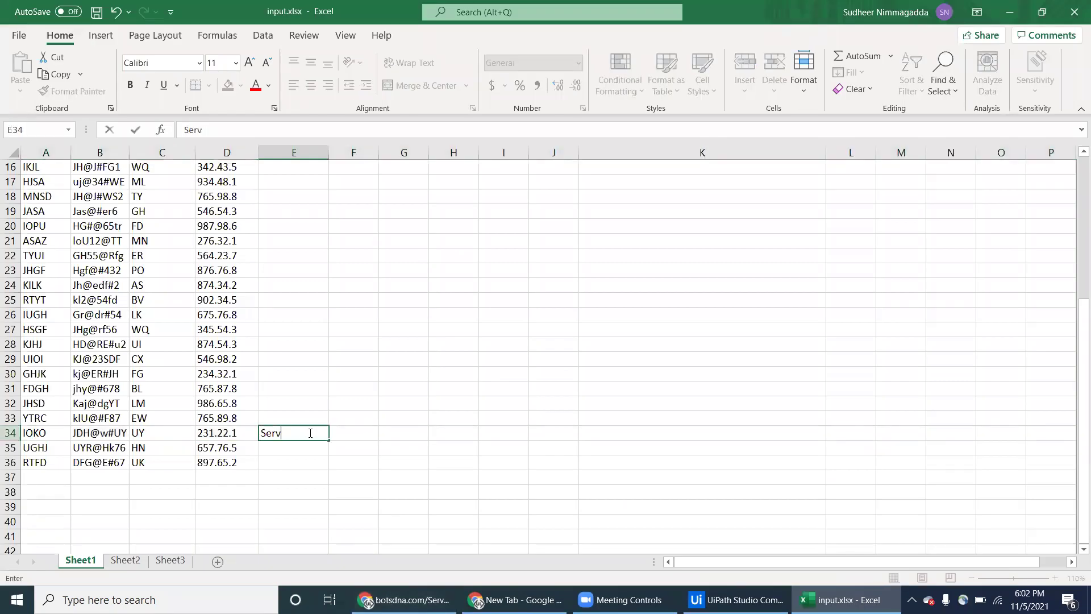
text(er Not Found)
key(Return)
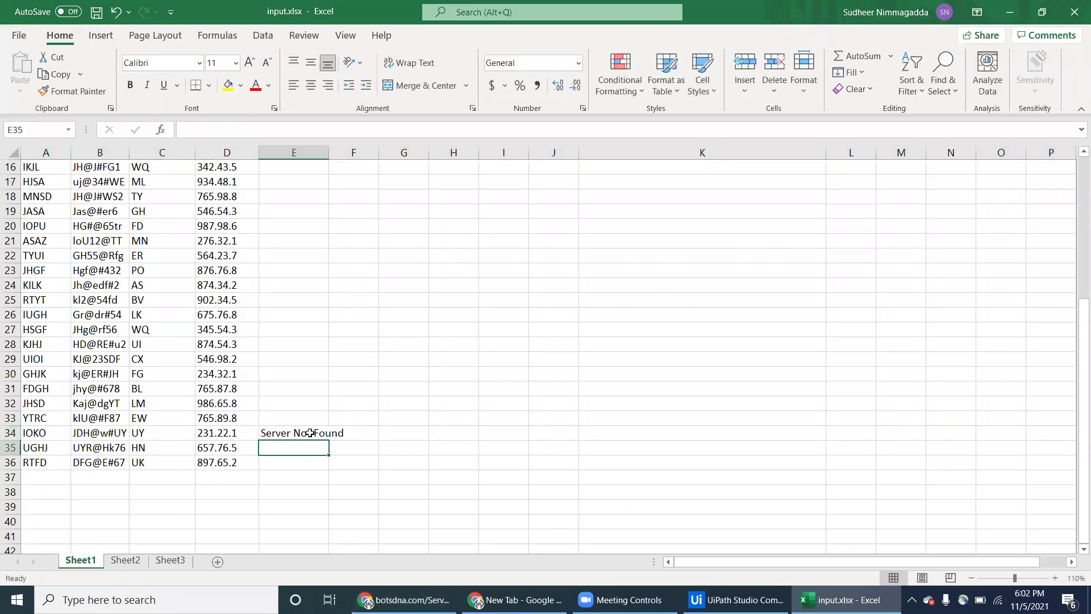
double_click(329, 151)
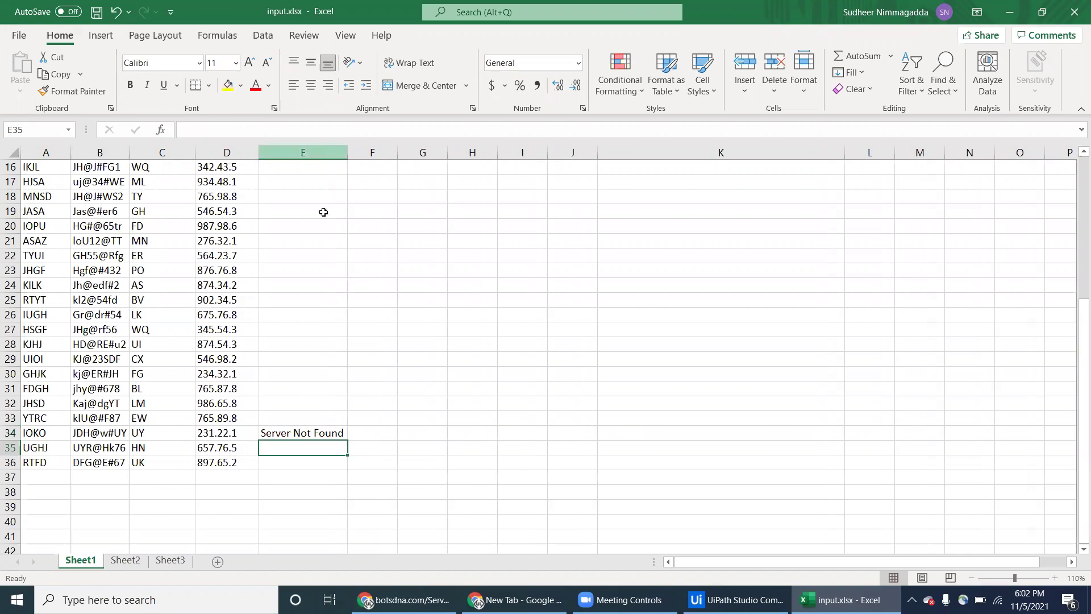
scroll(322, 222, up, 5)
click(12, 181)
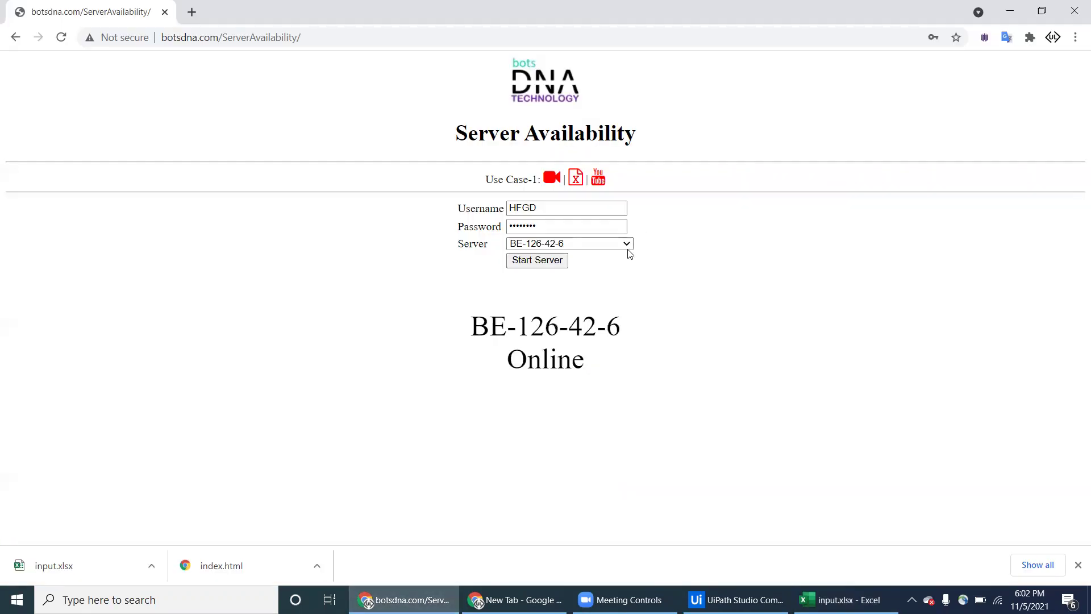
- Review the Status column in input.xlsx down to E34's Server Not Found entry
click(627, 246)
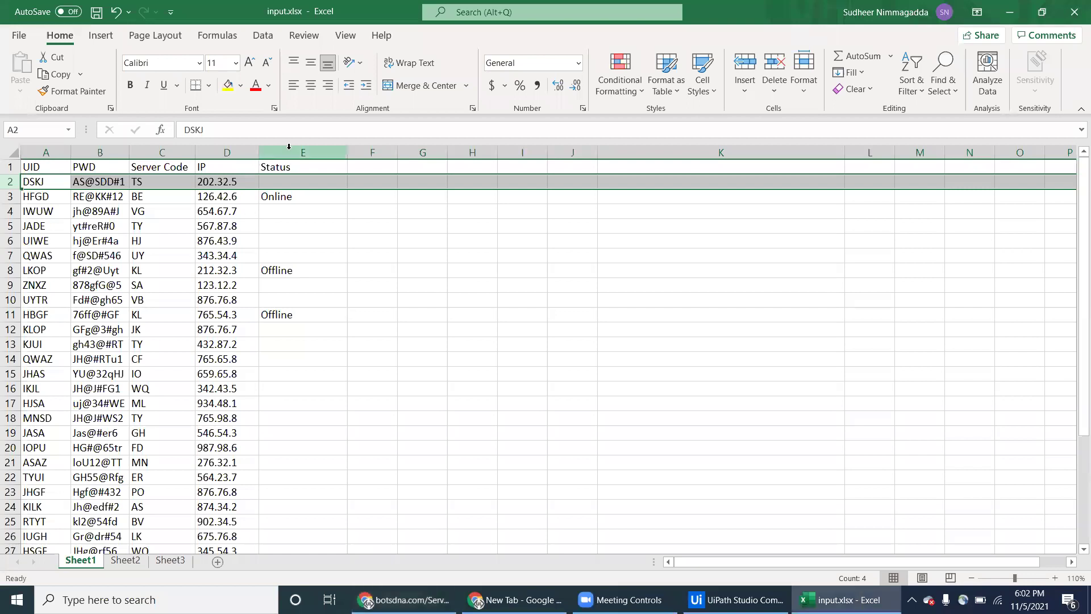
click(289, 147)
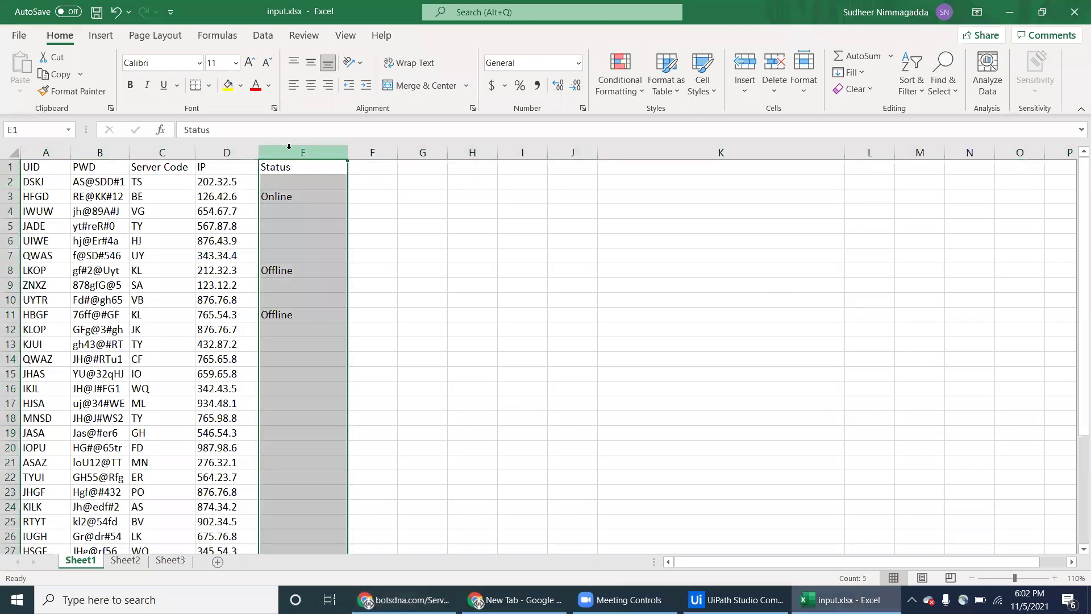
scroll(321, 269, down, 4)
click(313, 493)
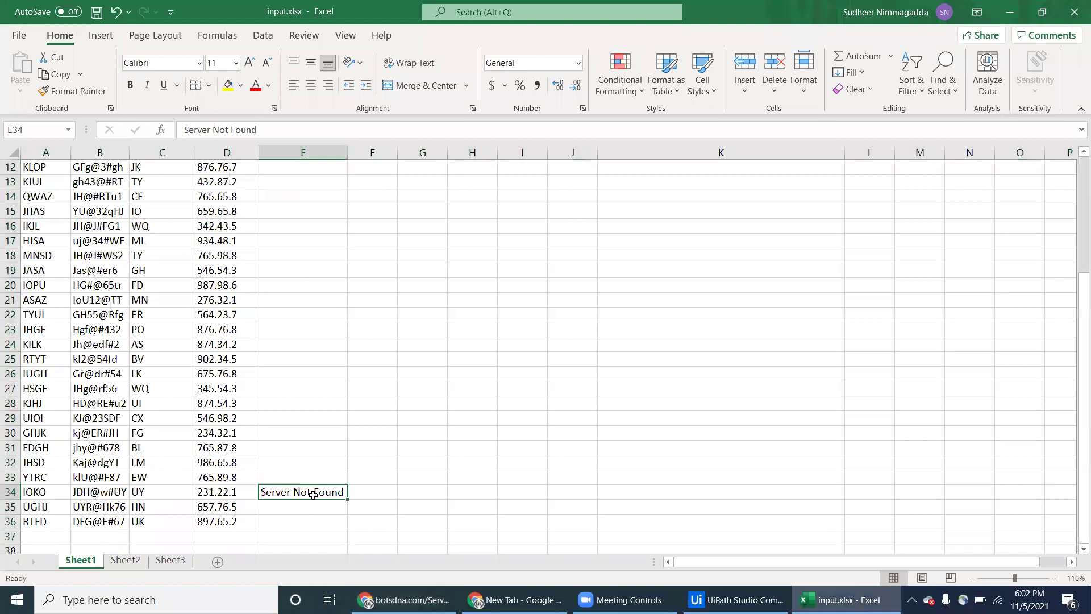
scroll(322, 304, up, 4)
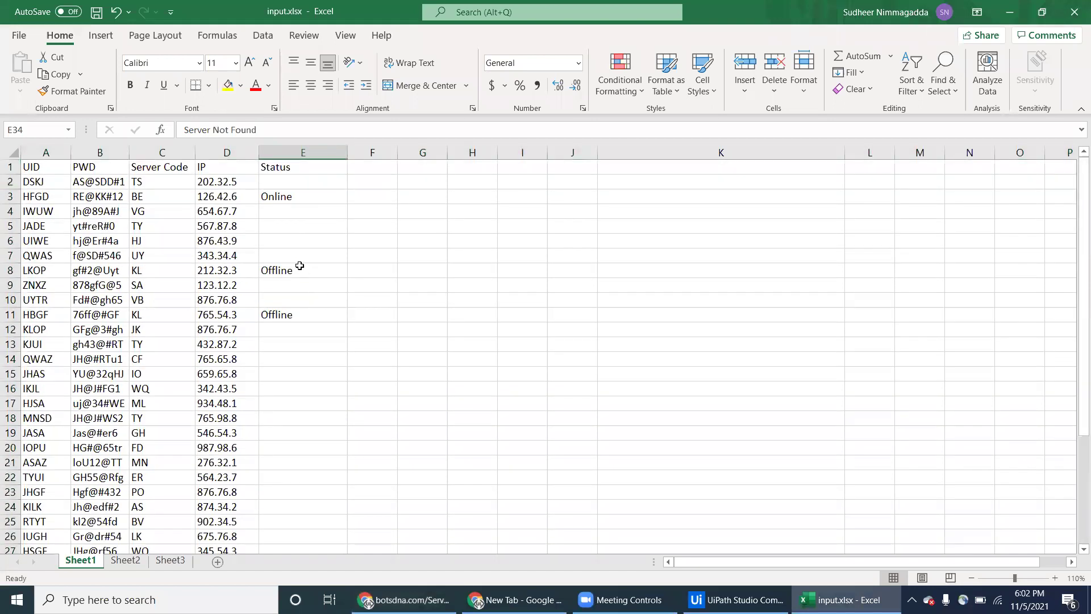
- Select the Online result on the Server Availability page, then return to input.xlsx
click(404, 599)
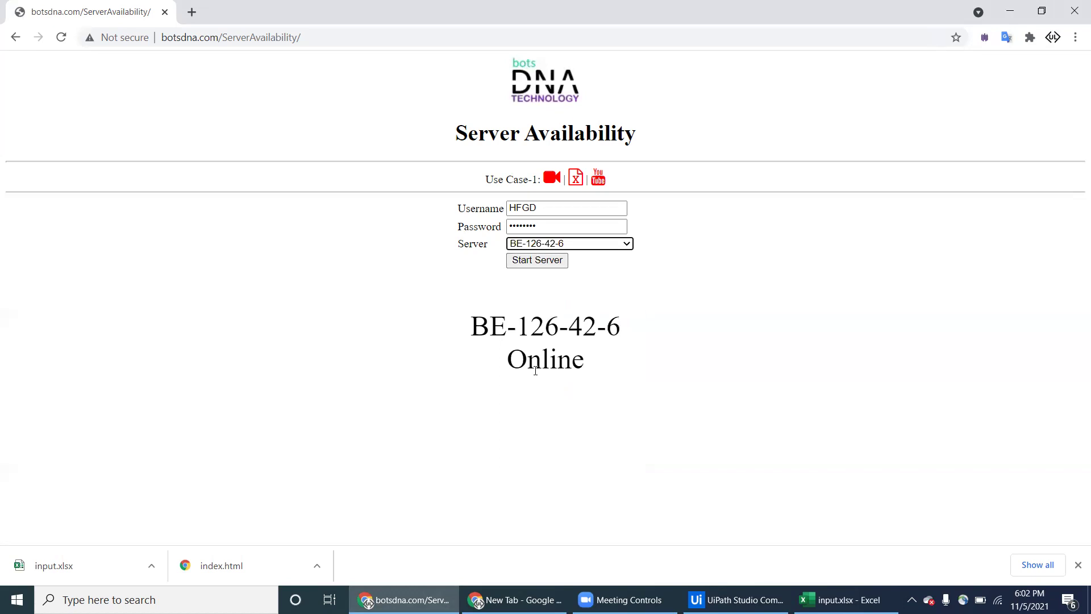
double_click(536, 370)
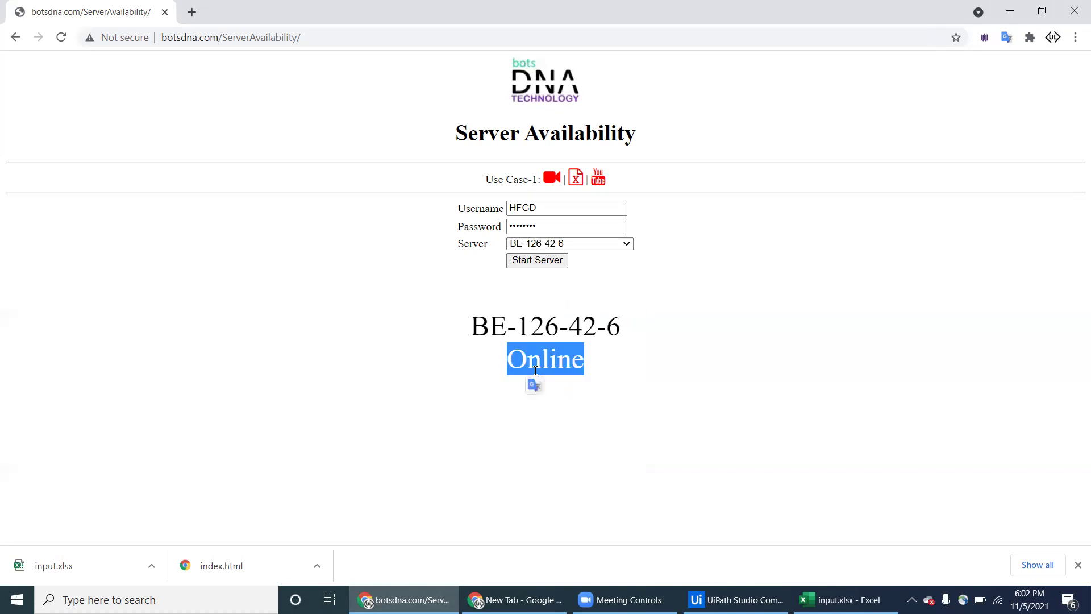
click(405, 600)
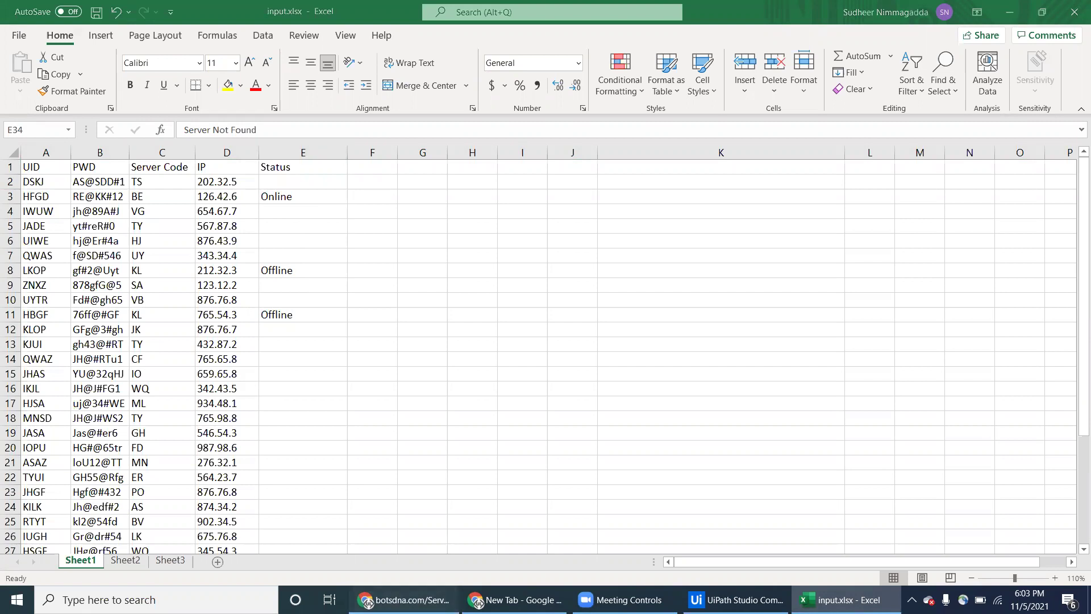
- Show the BE-126-42-6 Online result page again and clear the Online selection
click(405, 600)
click(652, 207)
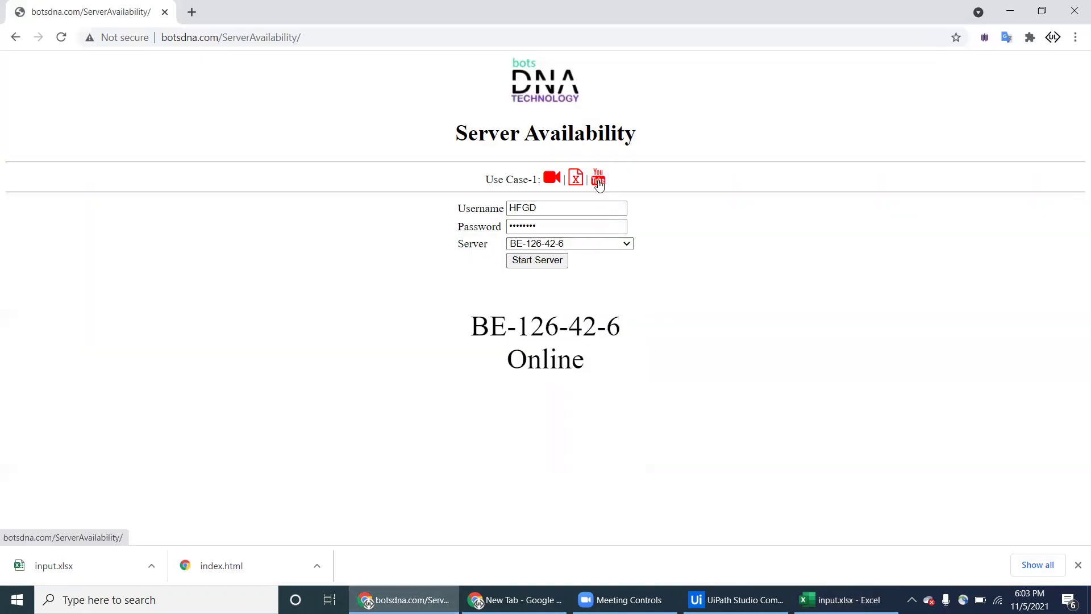